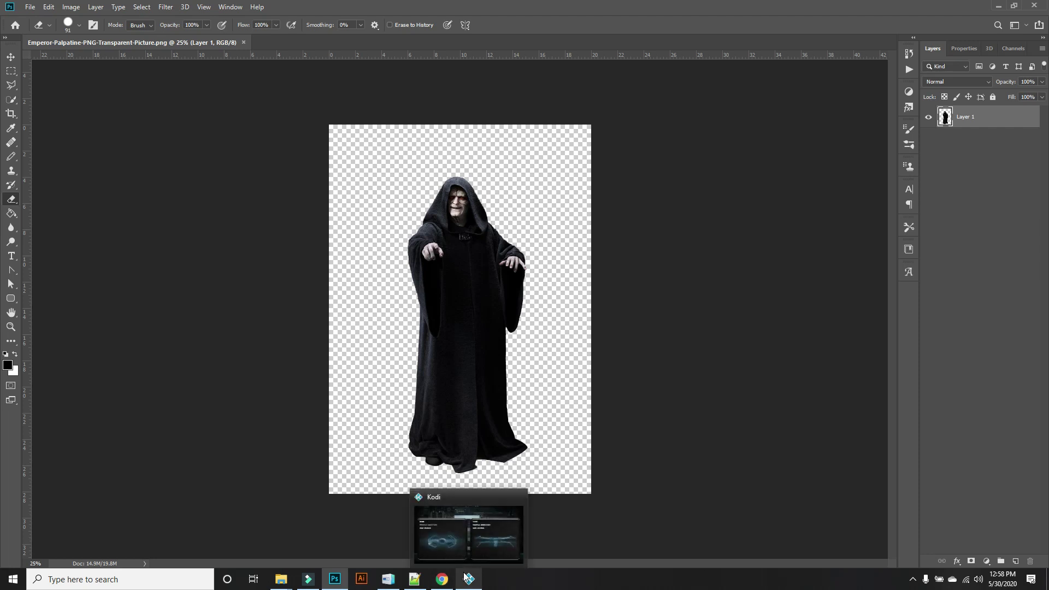
- After checking the hologram reference, duplicate the cutout layer three times with Ctrl+J
click(466, 576)
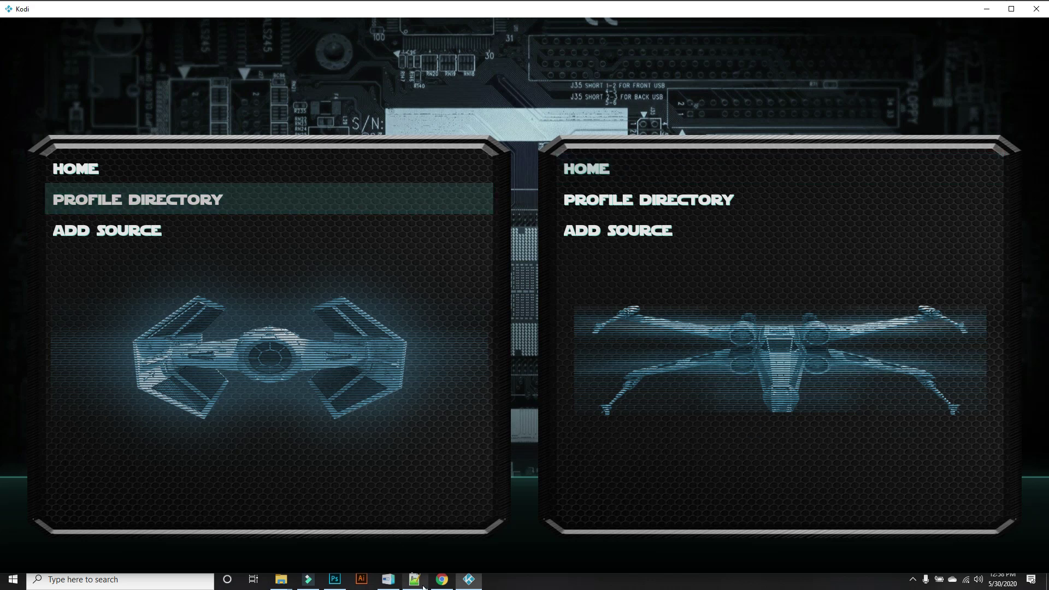
click(334, 581)
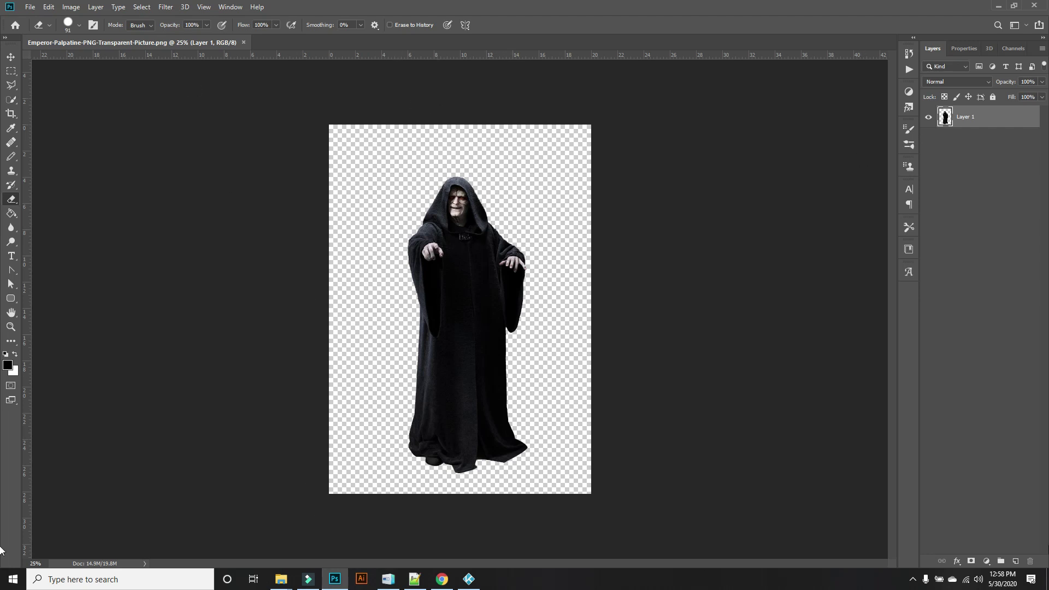
click(997, 125)
key(ctrl+j)
key(ctrl+j)
key(ctrl+j)
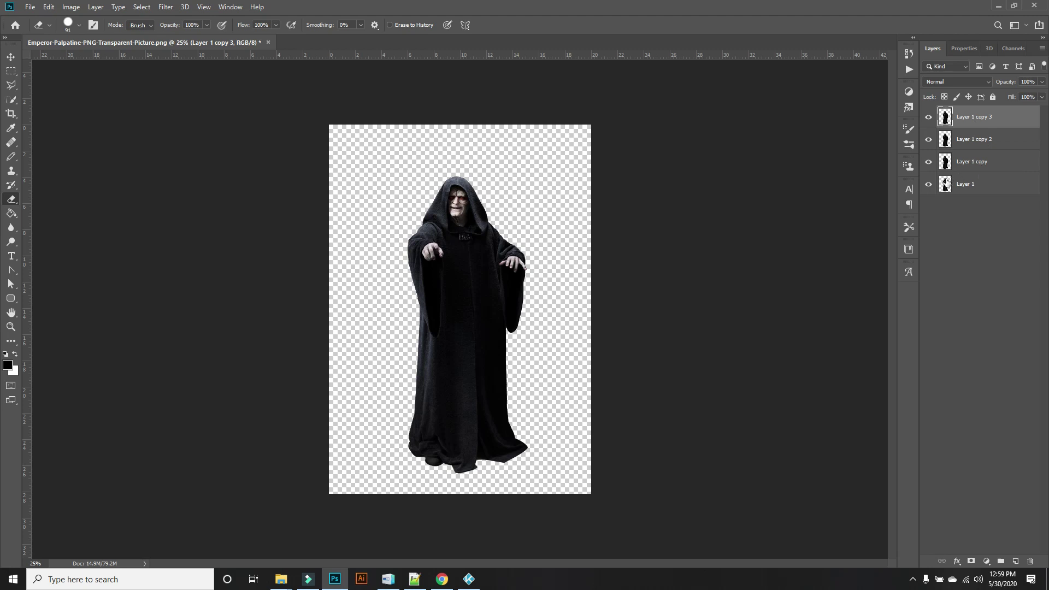
- Hide the original Layer 1 and add a black Solid Color fill layer above it
click(929, 184)
click(976, 184)
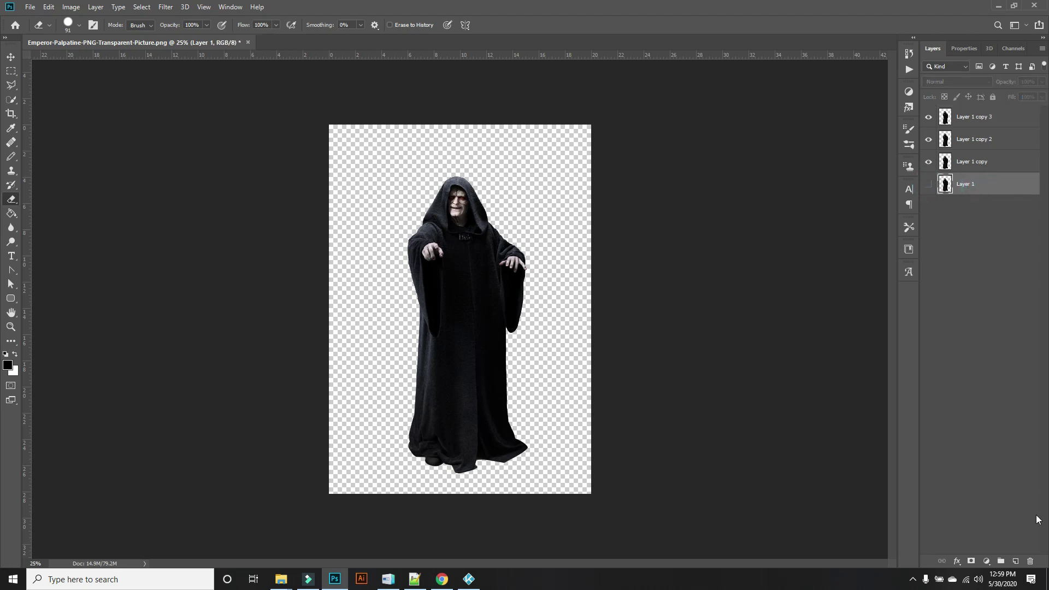
click(1015, 561)
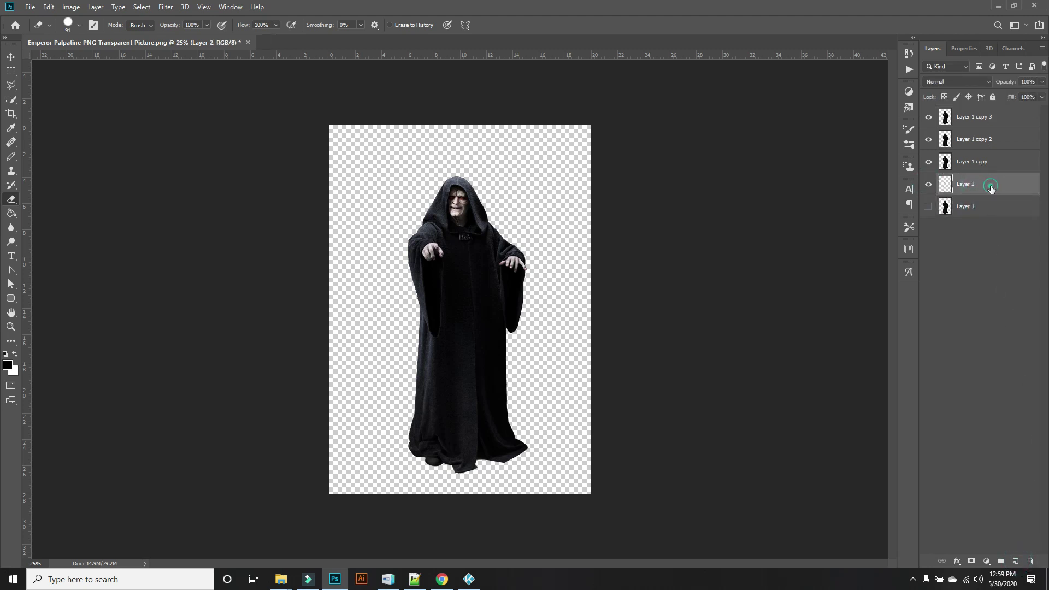
click(985, 562)
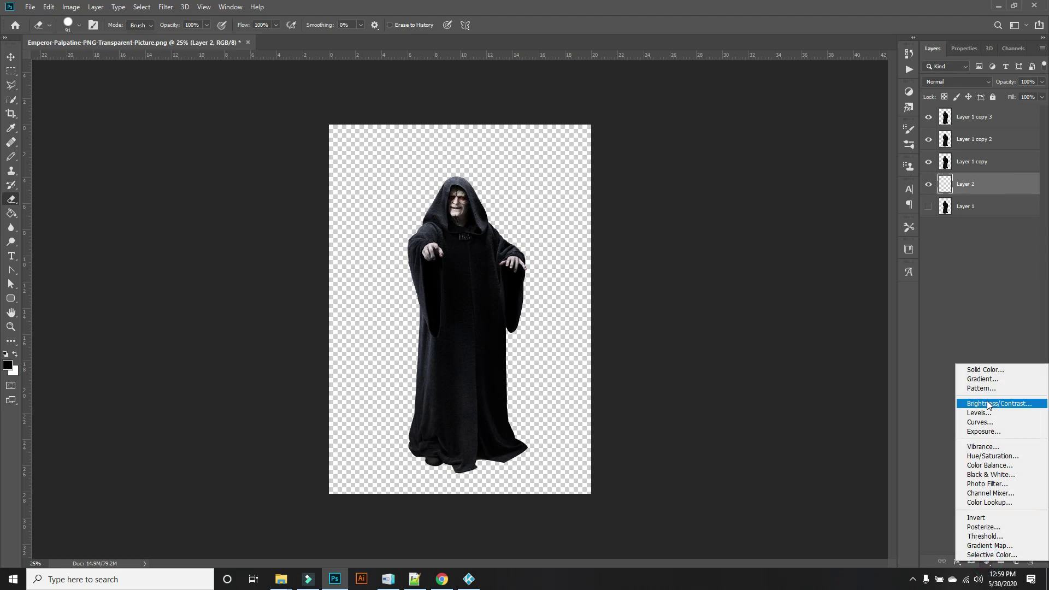
click(988, 370)
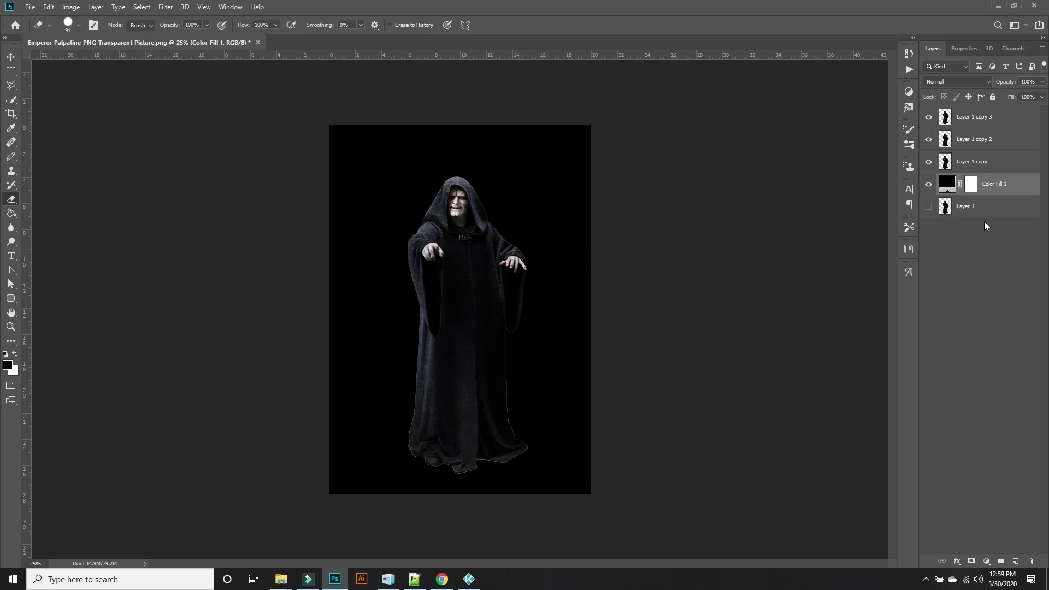
- Add a new empty layer above Layer 1 copy 3 at the top of the stack
click(992, 163)
click(1006, 113)
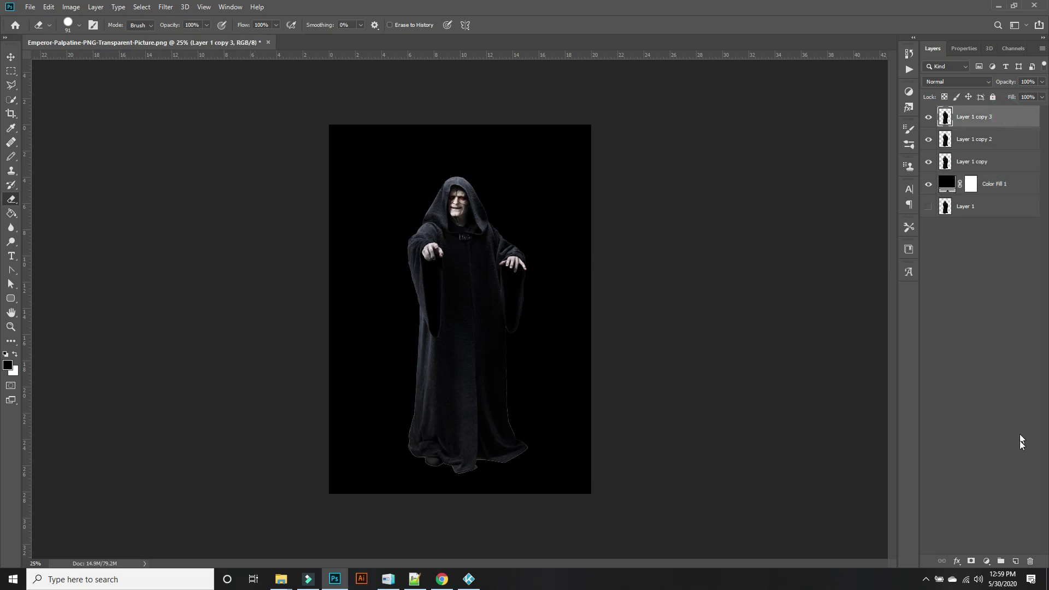
click(1015, 561)
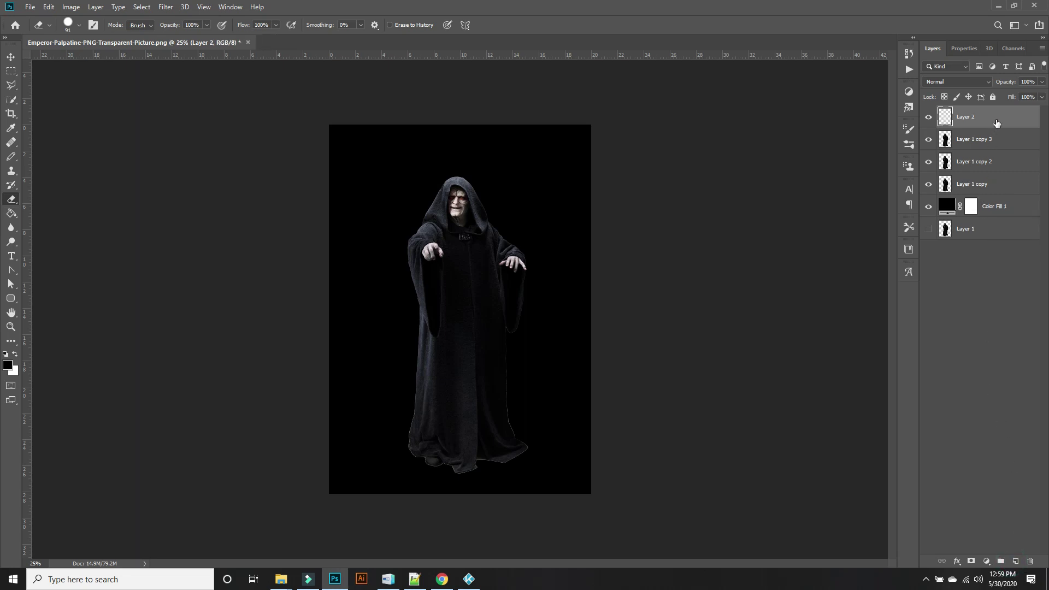
- Fill the new Layer 2 with 50% Gray
key(i)
key(shift+F5)
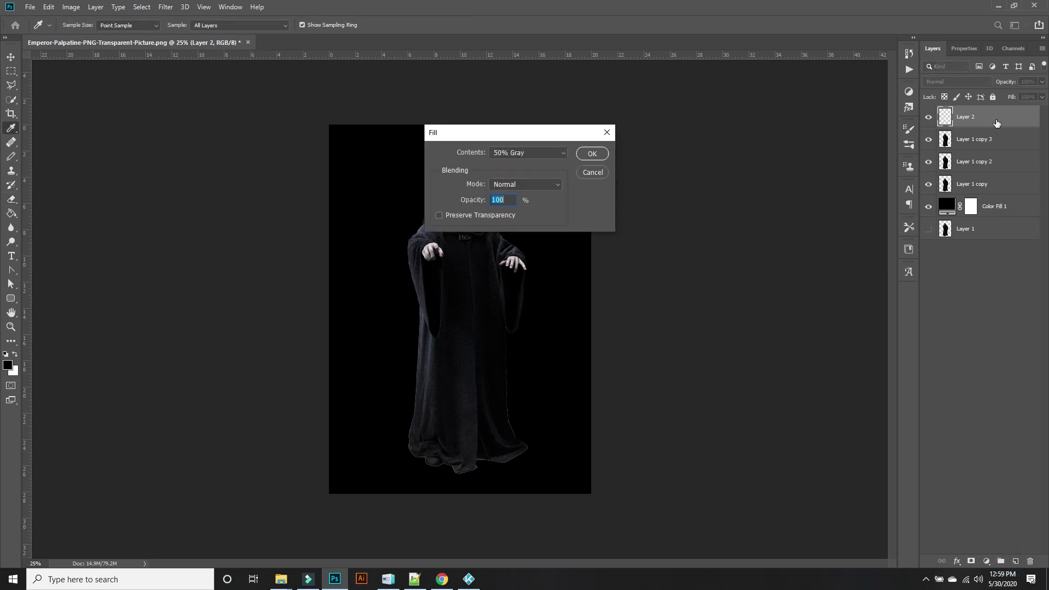
click(597, 155)
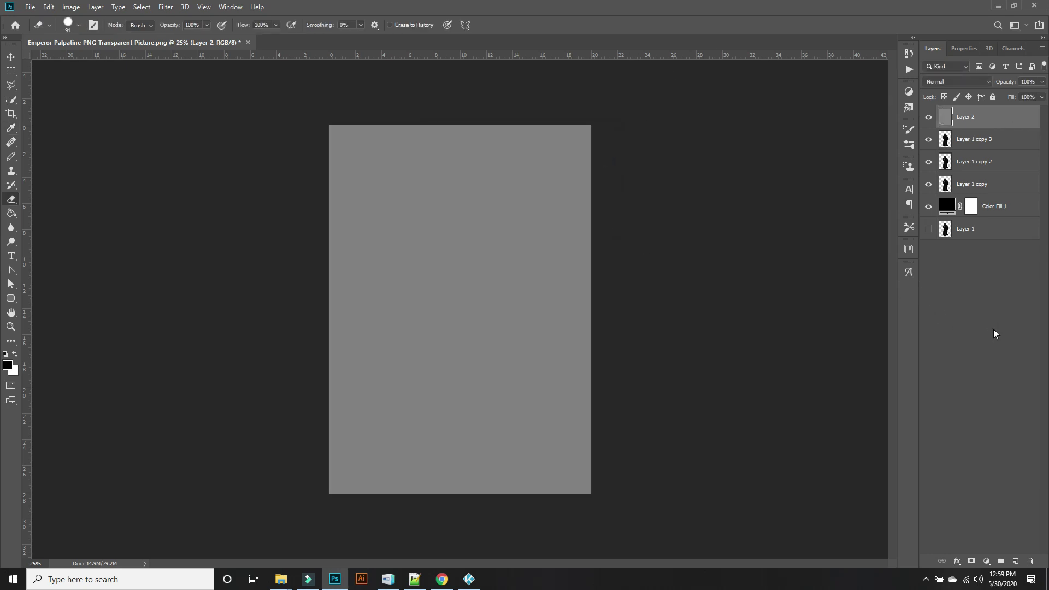
- Apply a Line-type Halftone Pattern to Layer 2 with Size 1 and Contrast 17
click(987, 119)
click(164, 7)
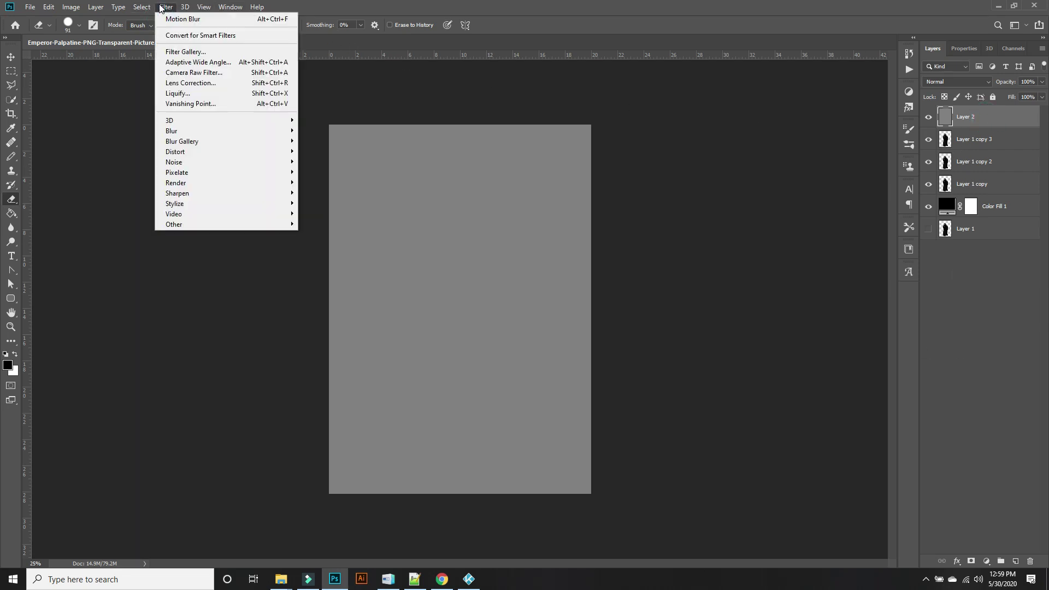
click(185, 53)
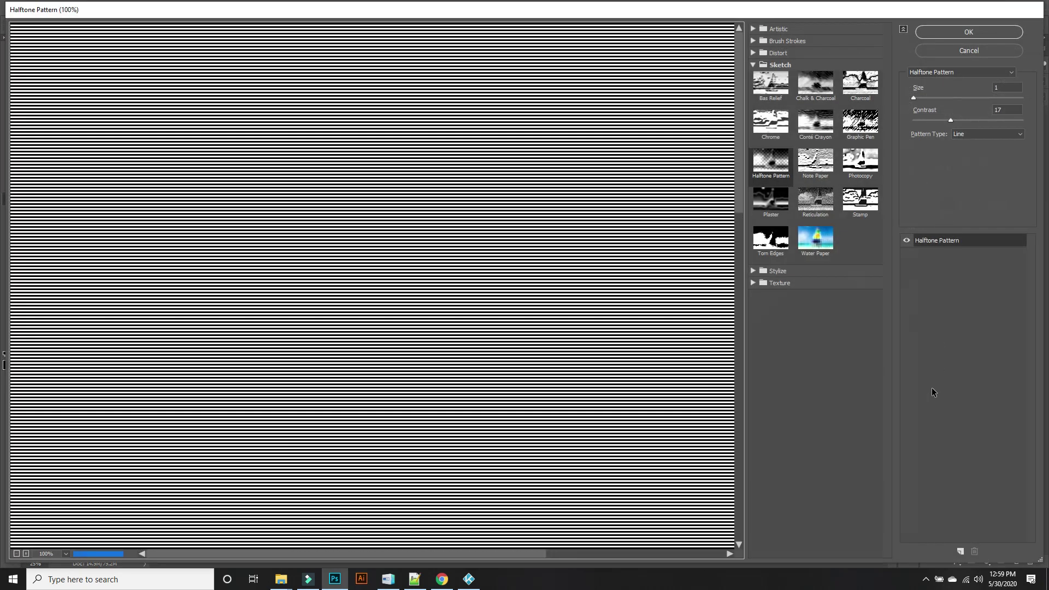
click(770, 161)
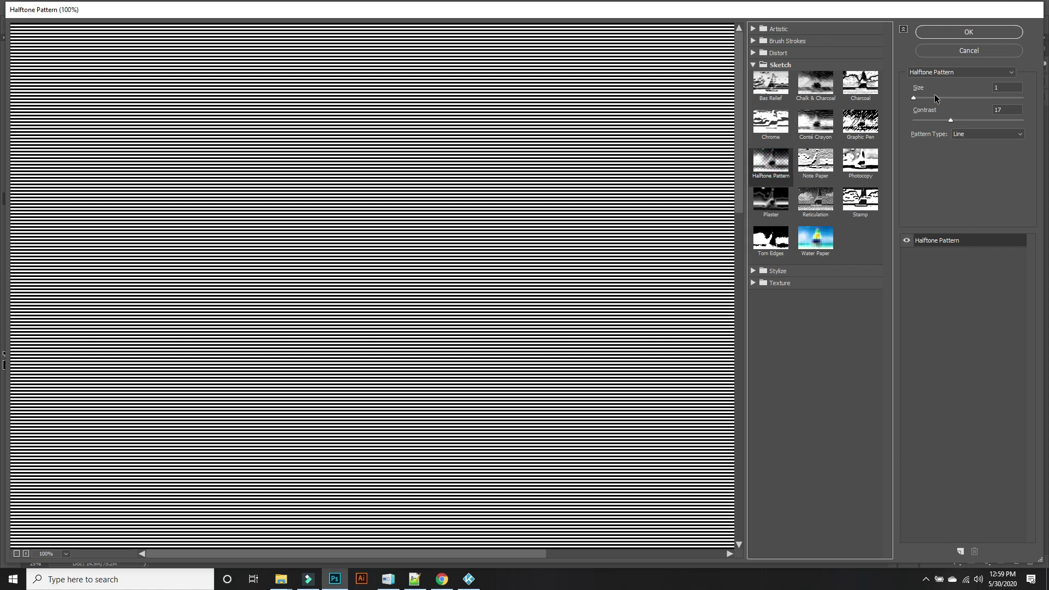
click(914, 98)
drag(919, 99, 947, 124)
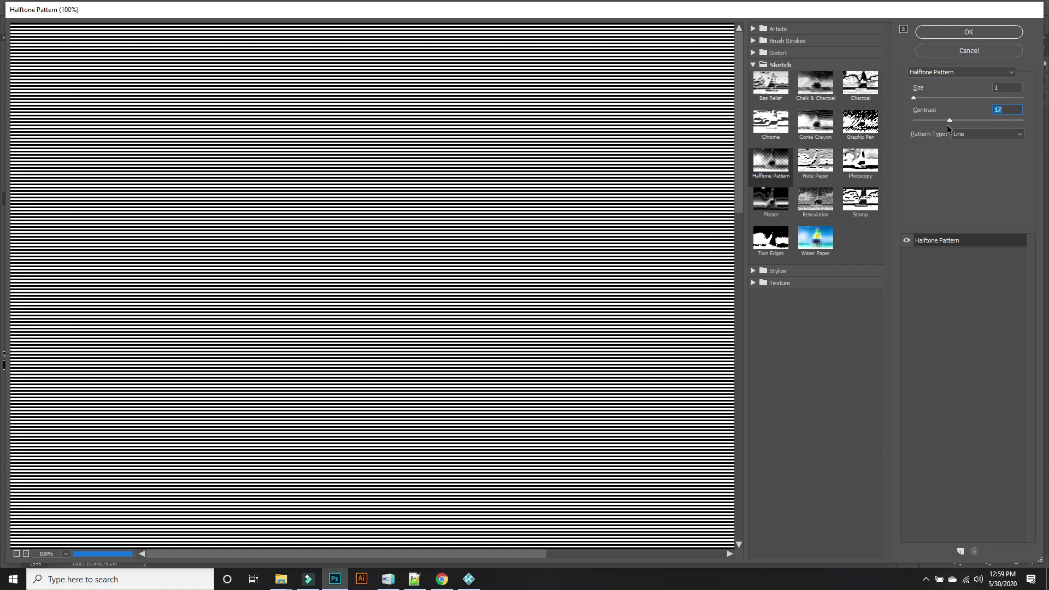
click(914, 98)
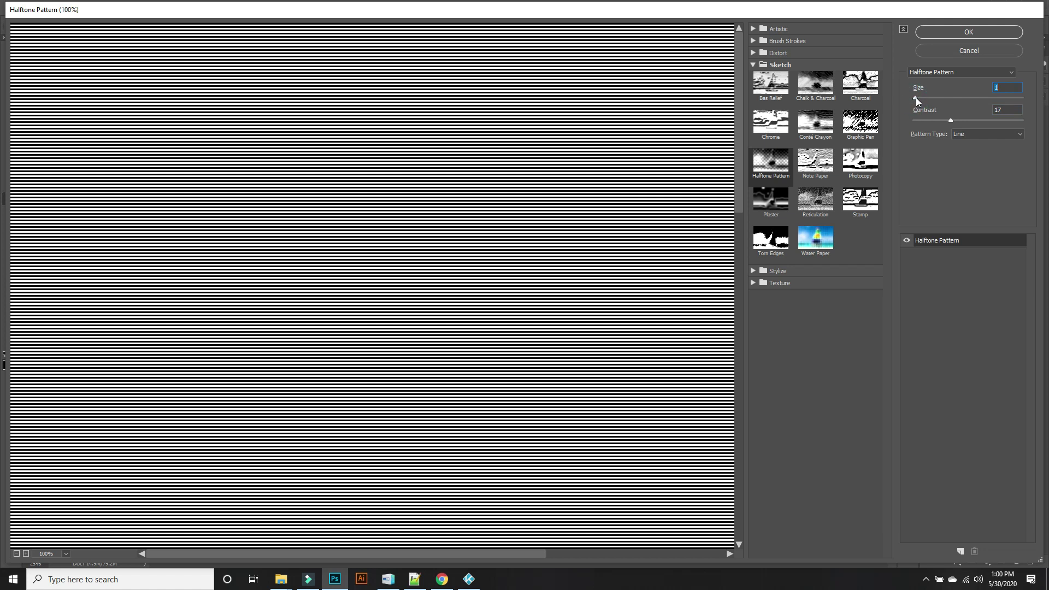
drag(916, 98, 919, 96)
click(975, 32)
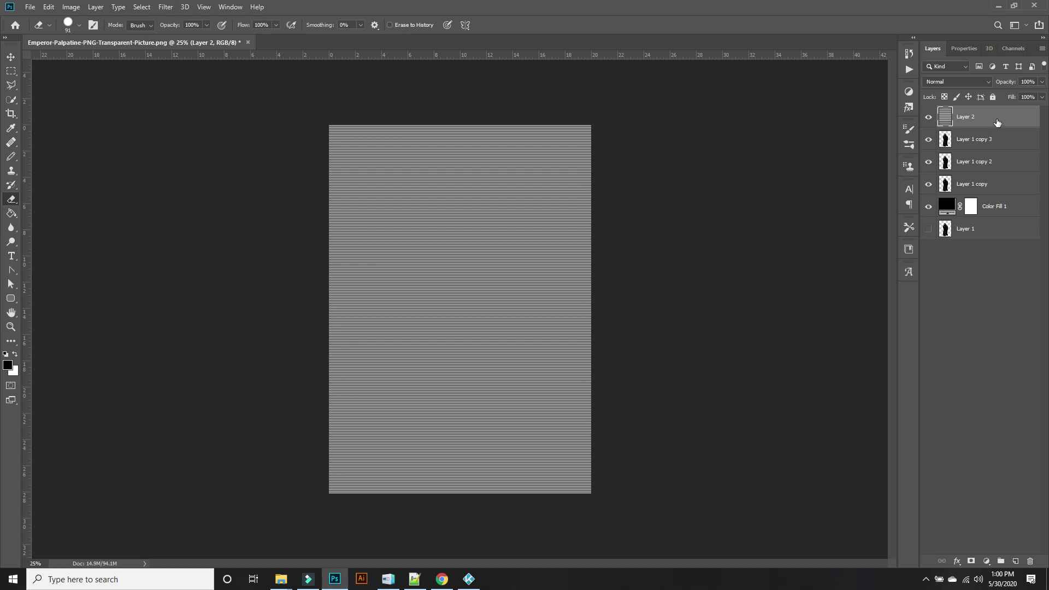
- Load the RGB channel of the stripes as a selection and hide Layer 2
click(1008, 48)
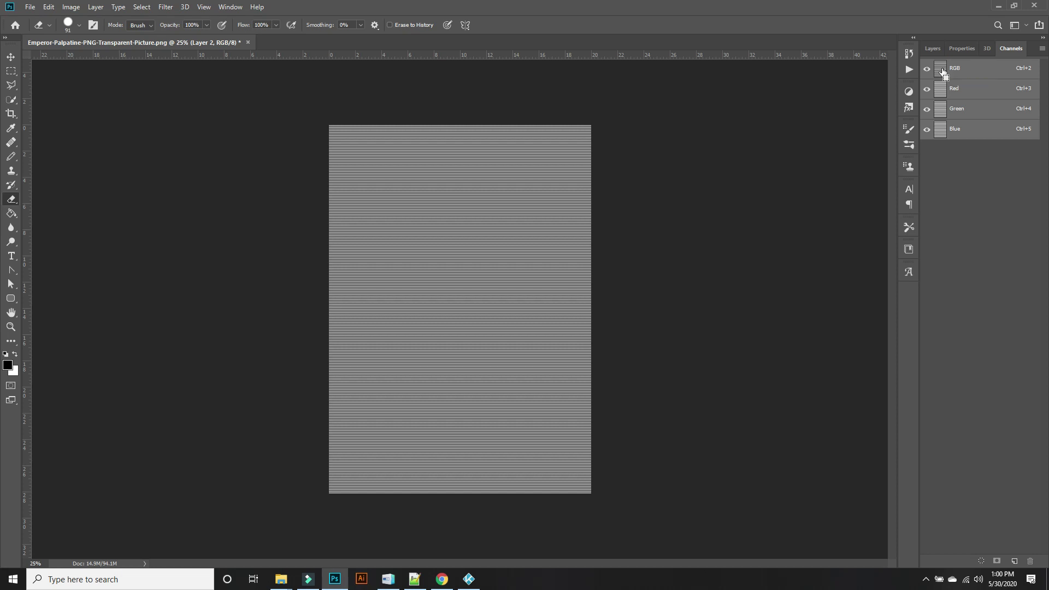
ctrl+click(942, 69)
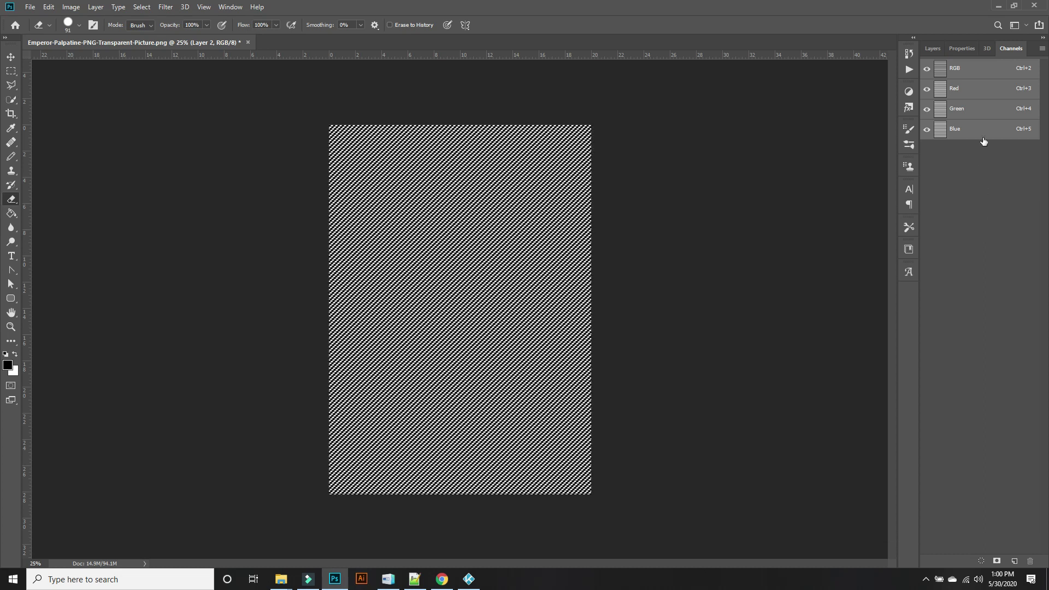
click(932, 48)
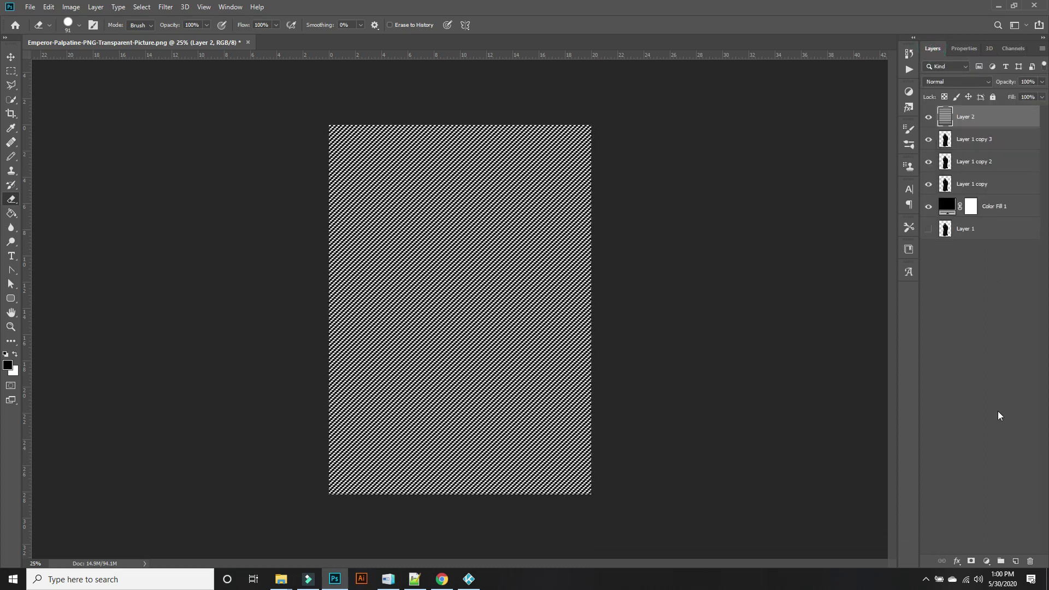
click(928, 116)
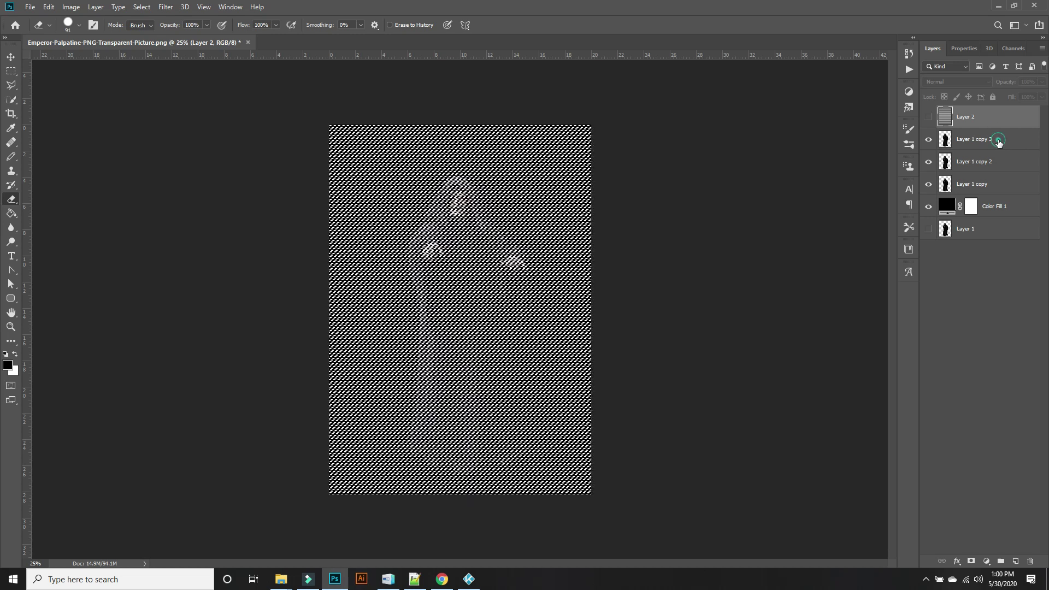
- Mask Layer 1 copy 3 with the stripe selection and copy the mask to the other copies
click(995, 139)
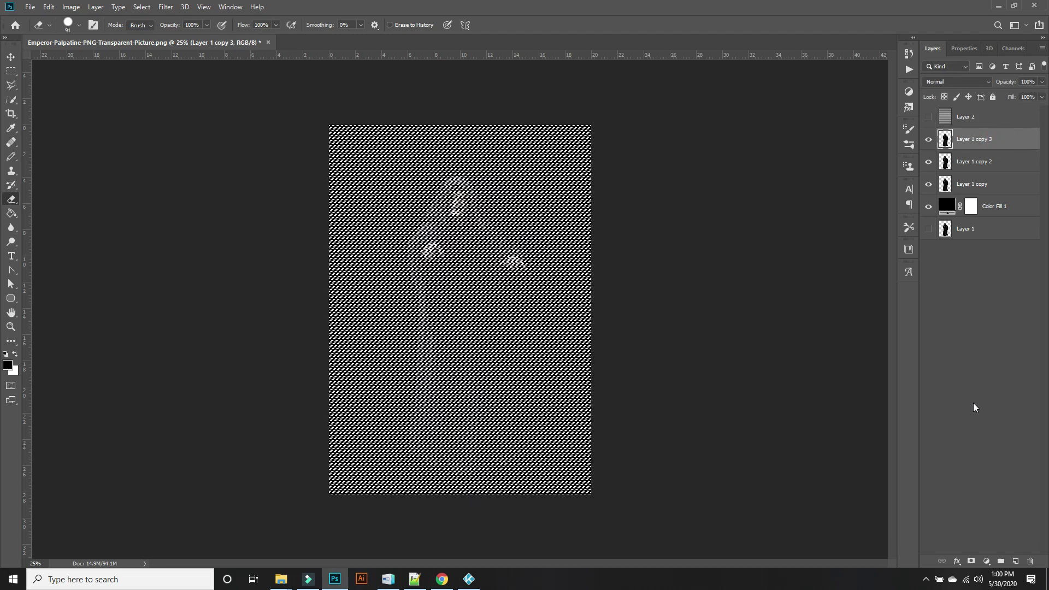
click(973, 562)
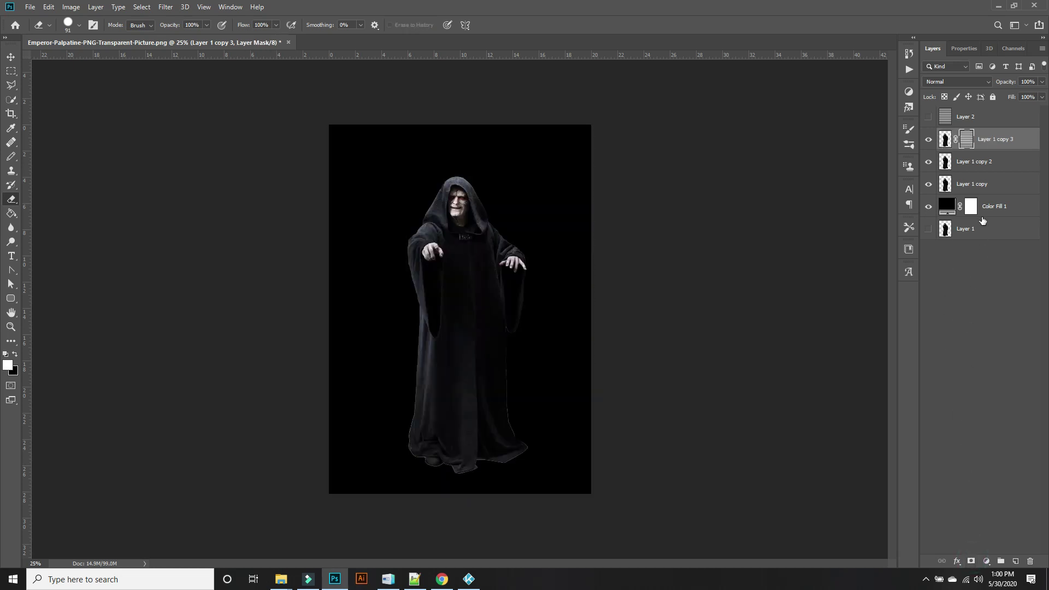
click(968, 142)
drag(968, 142, 967, 185)
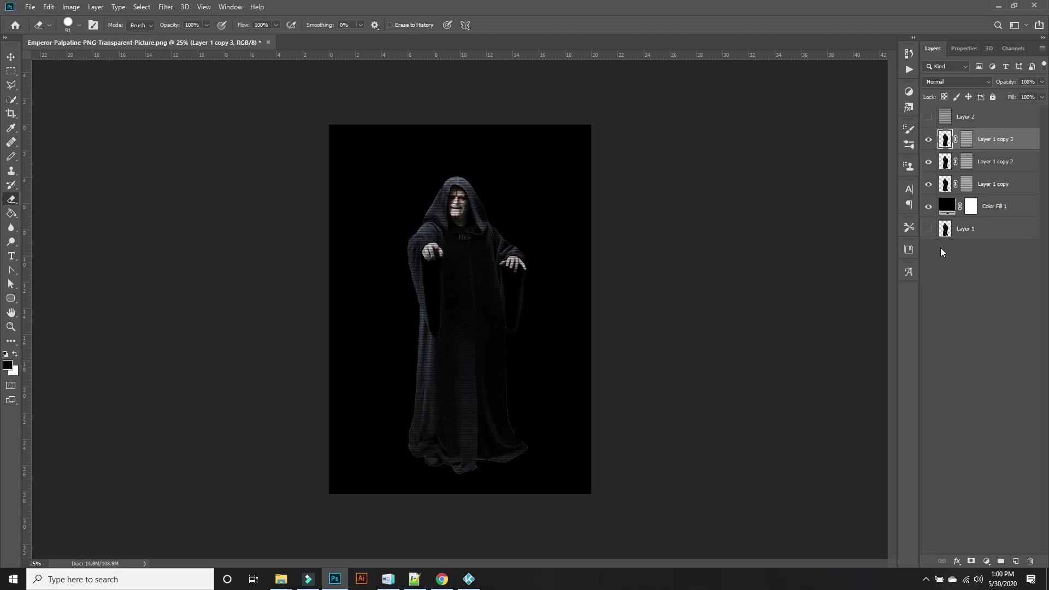
click(928, 207)
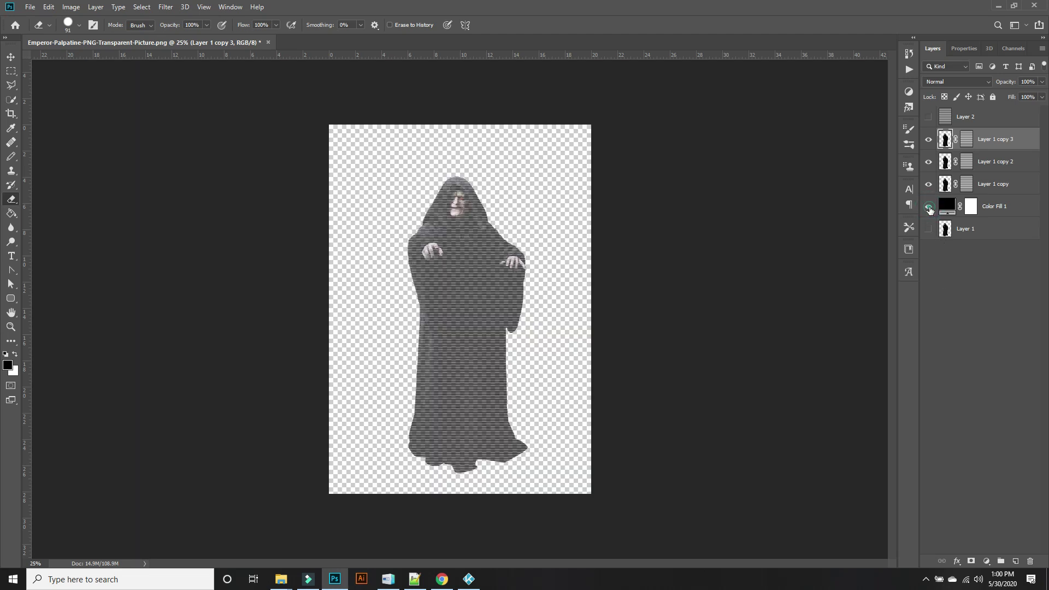
click(929, 207)
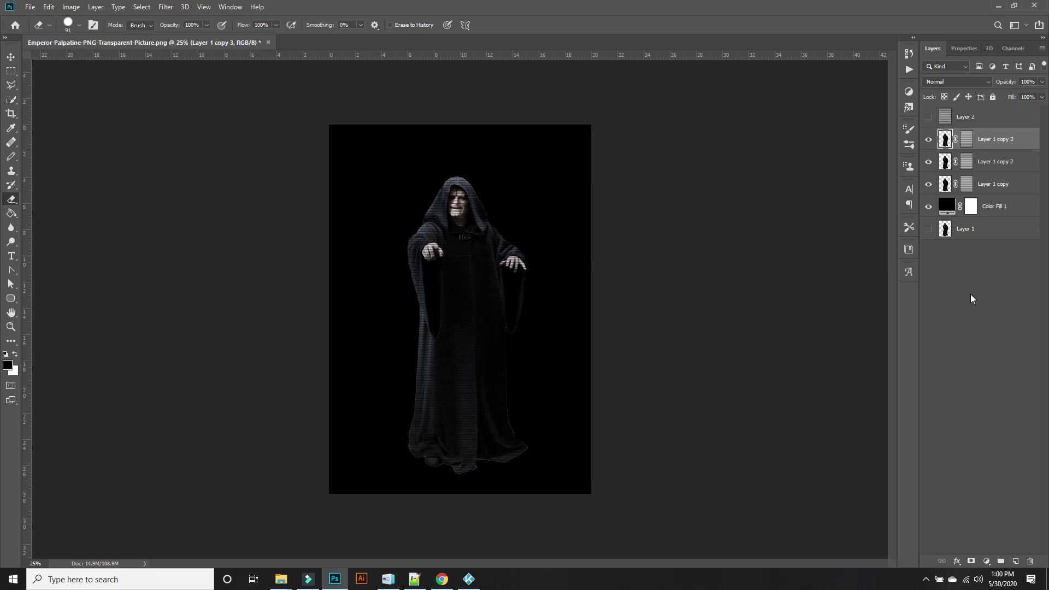
- Apply a horizontal Motion Blur to Layer 1 copy, angle 0, distance about 264 pixels
click(1024, 186)
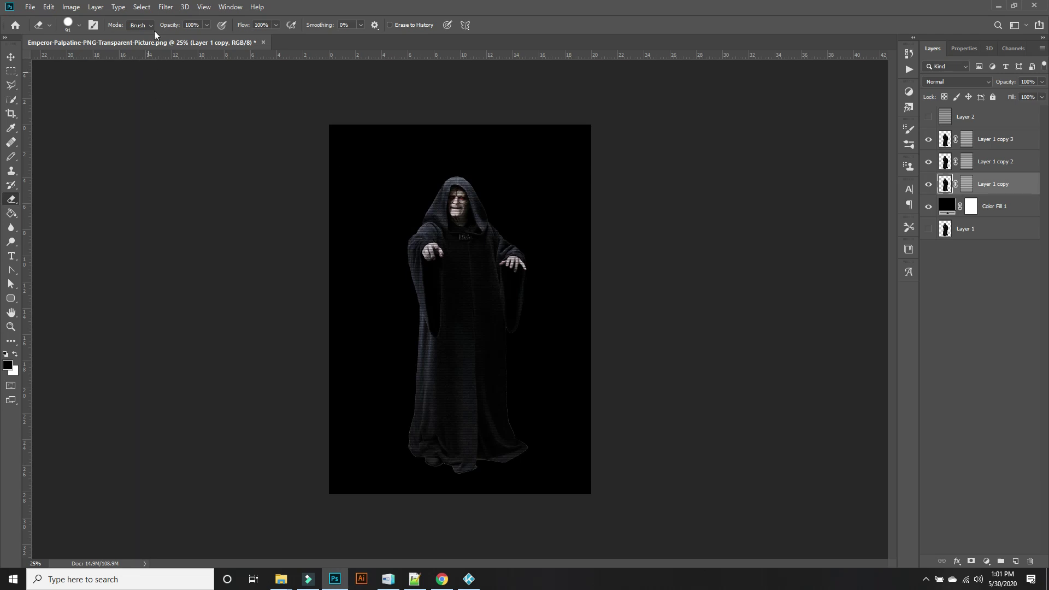
click(164, 7)
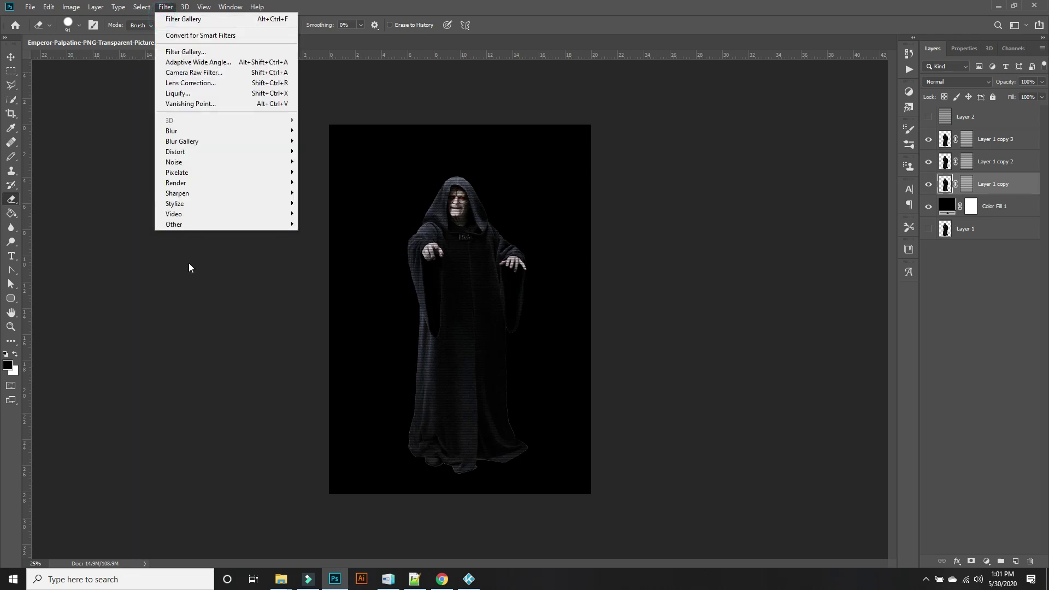
mouse_move(188, 131)
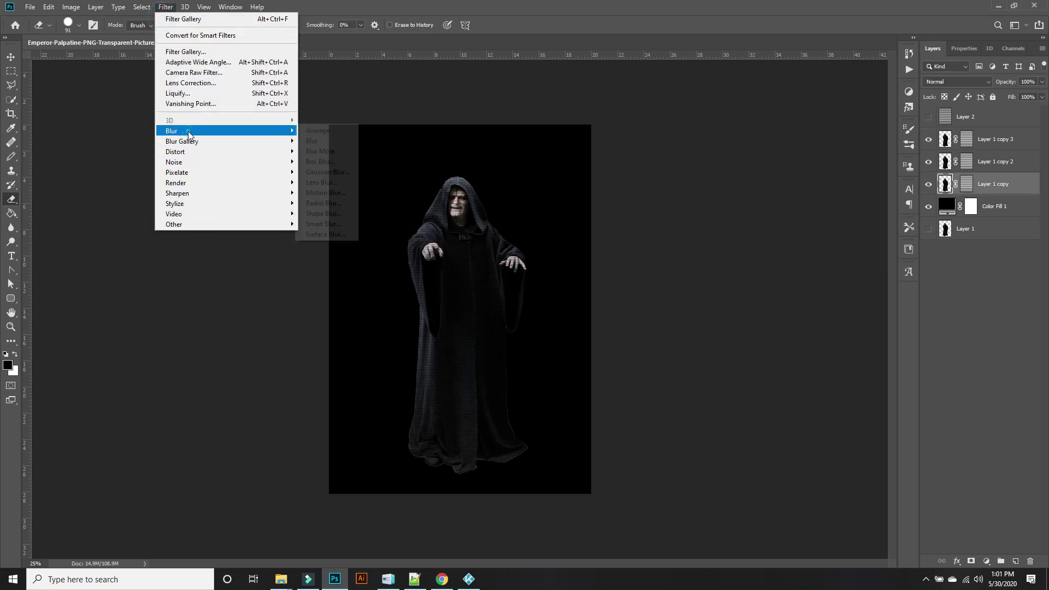
click(325, 192)
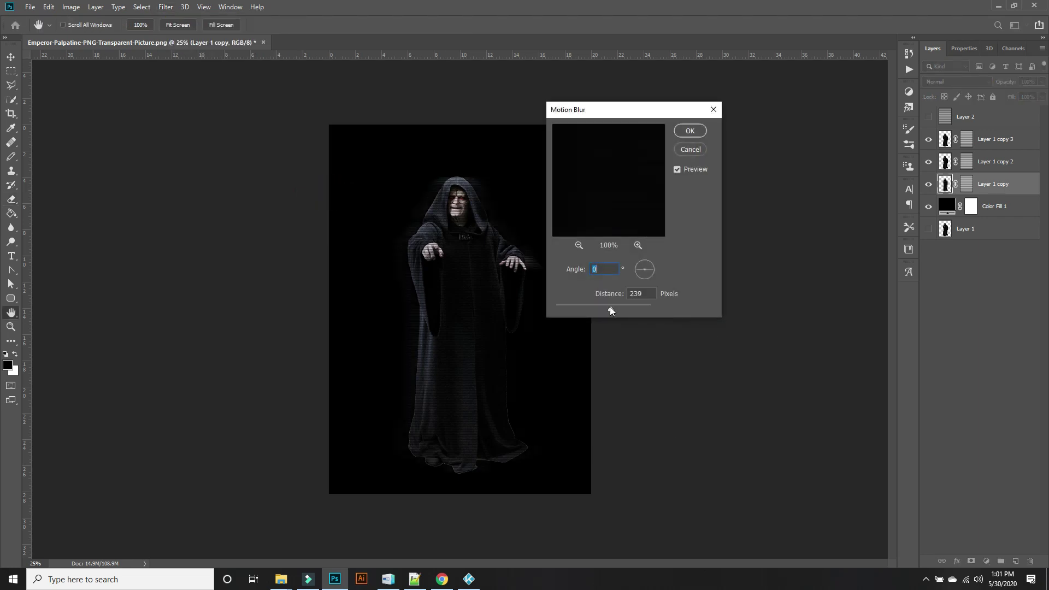
drag(610, 307, 637, 307)
click(702, 135)
key(e)
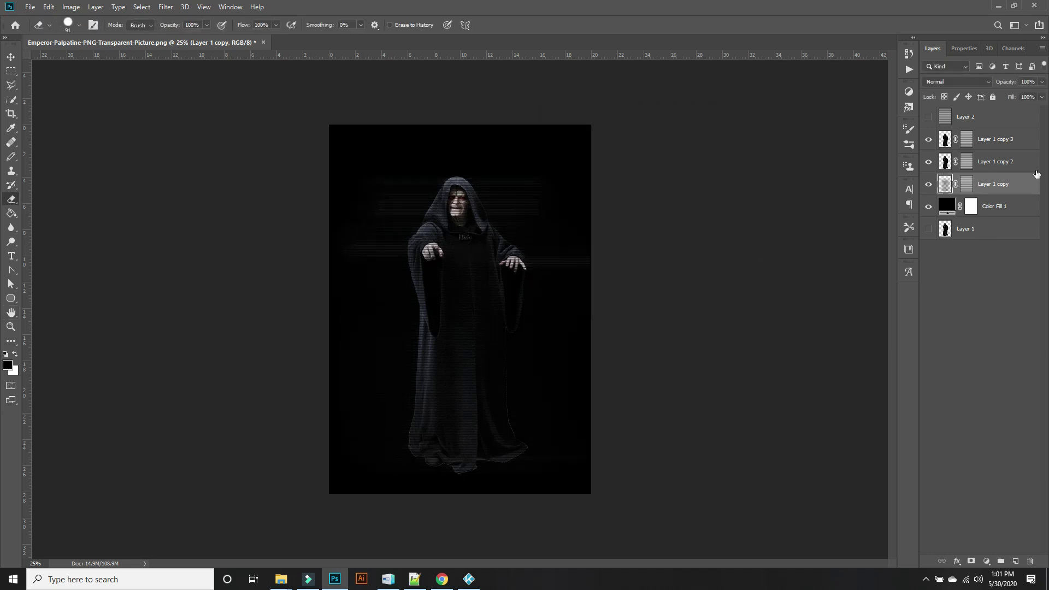
- Apply a 215-pixel horizontal Motion Blur to Layer 1 copy 2
click(1020, 162)
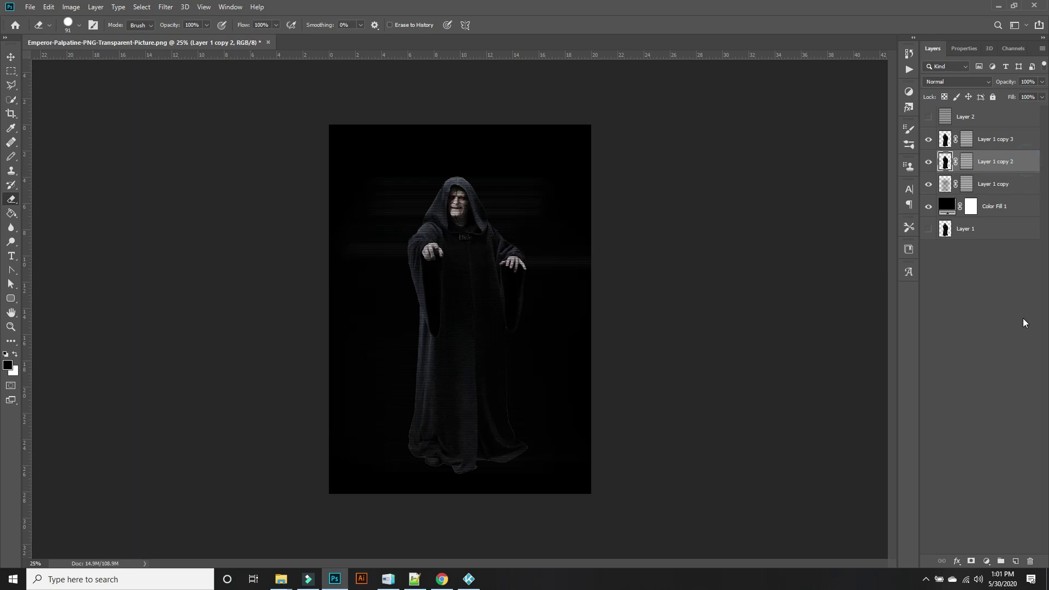
click(166, 6)
mouse_move(198, 133)
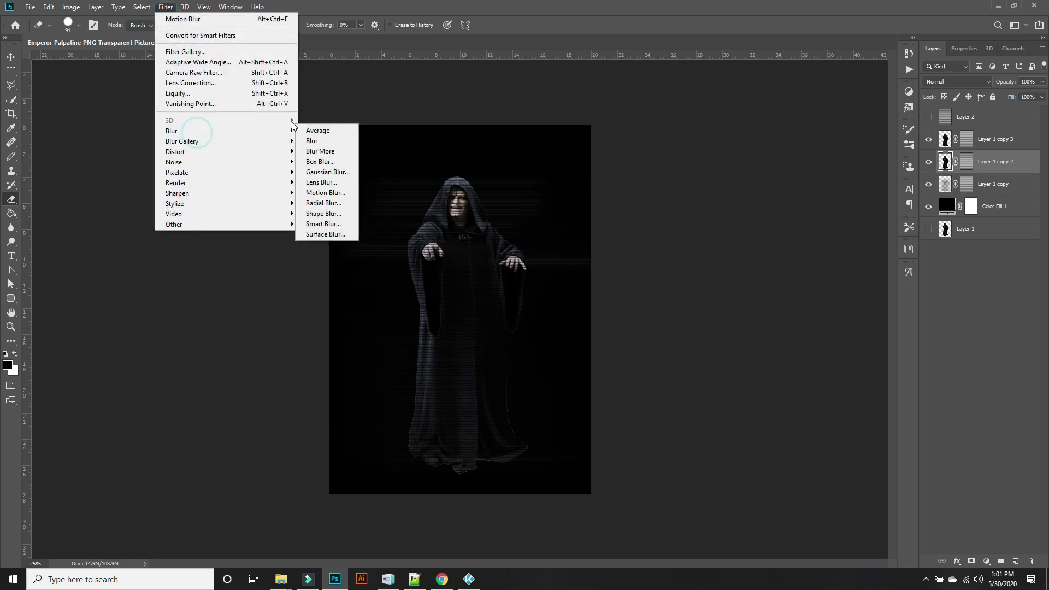
click(325, 194)
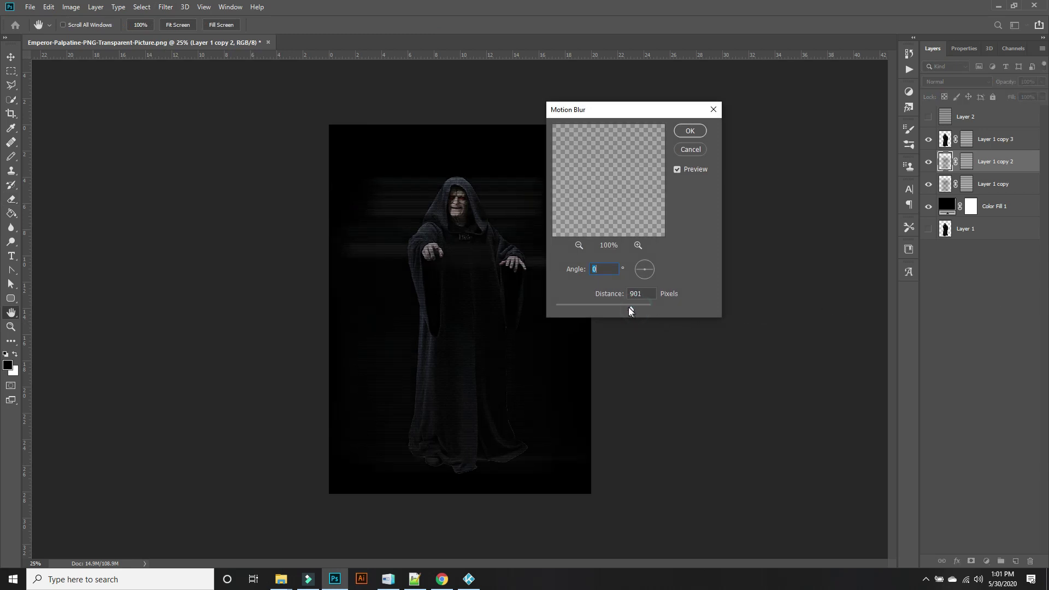
click(607, 304)
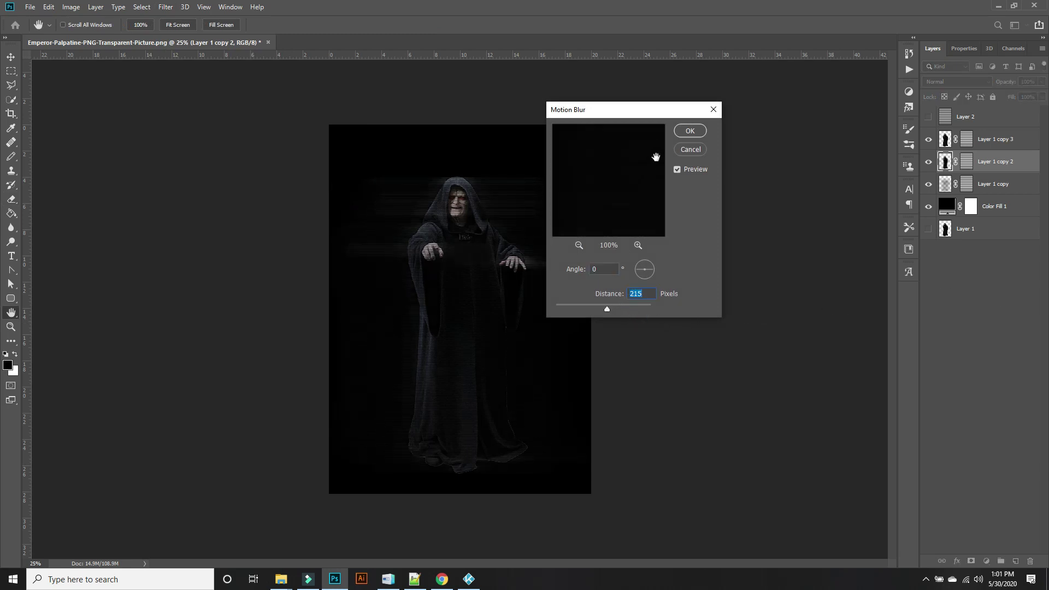
key(e)
click(688, 132)
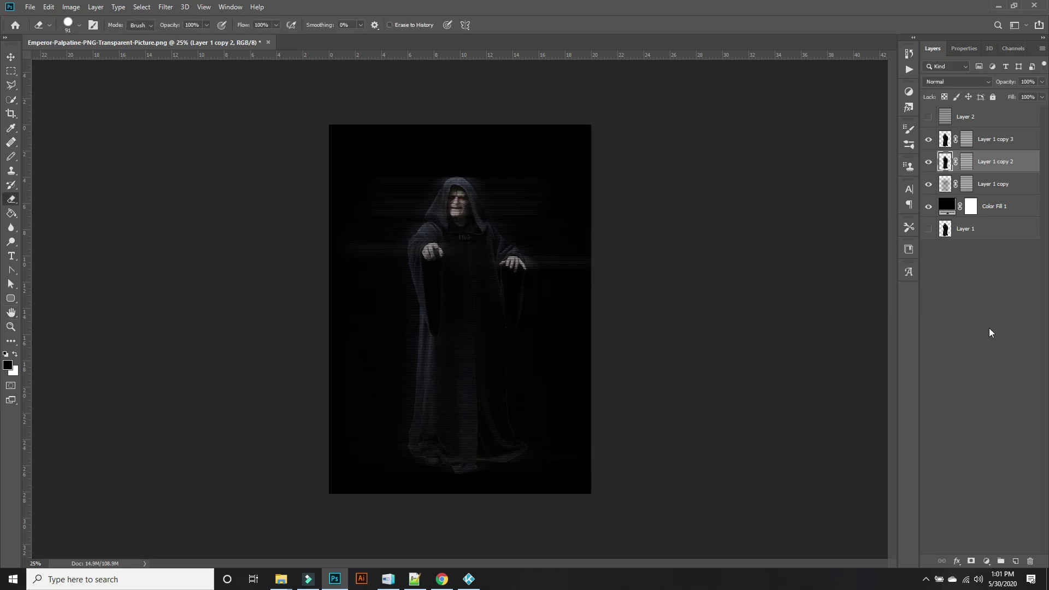
- Move Layer 1 above Color Fill 1 and hide the fill and all three copies
click(1002, 332)
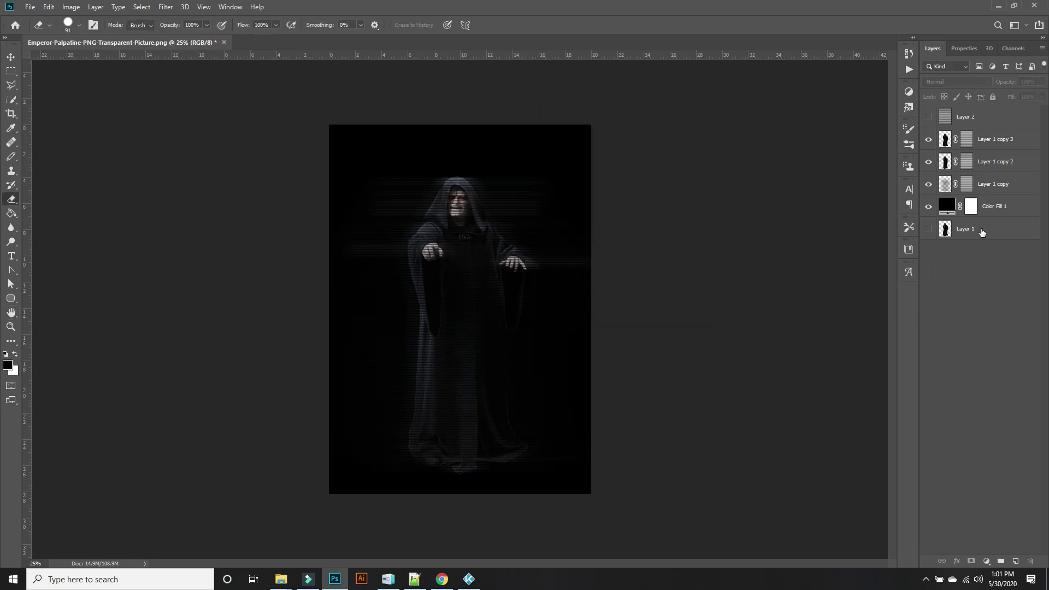
drag(982, 232, 986, 202)
click(928, 206)
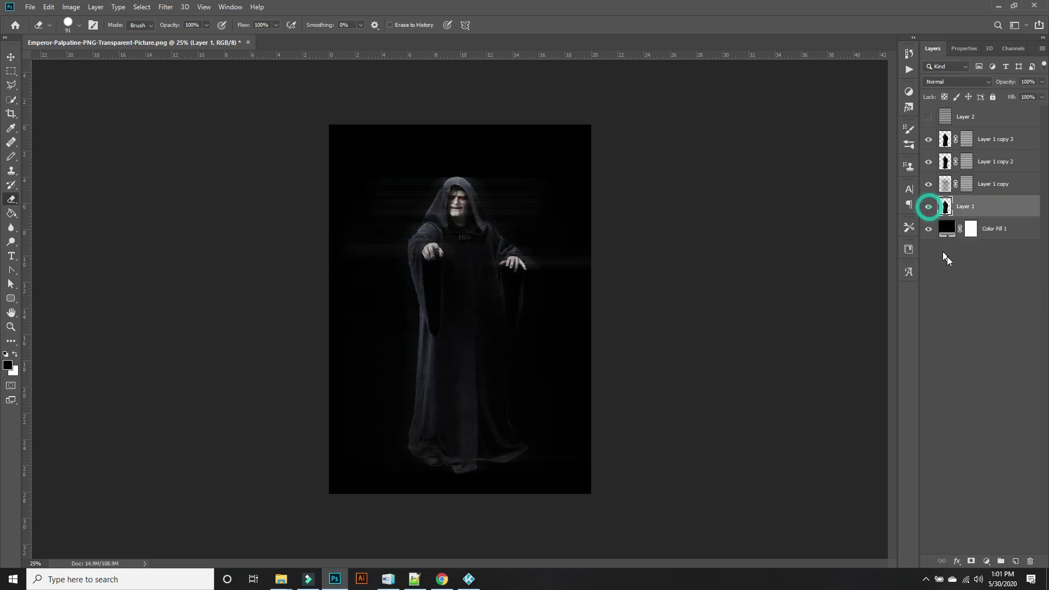
click(929, 229)
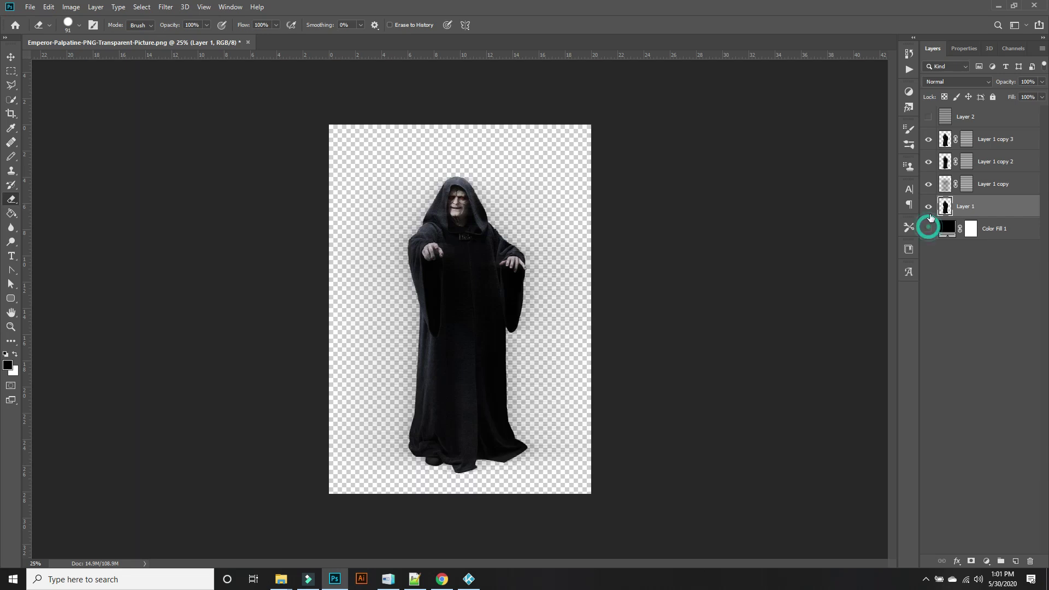
click(928, 184)
click(929, 162)
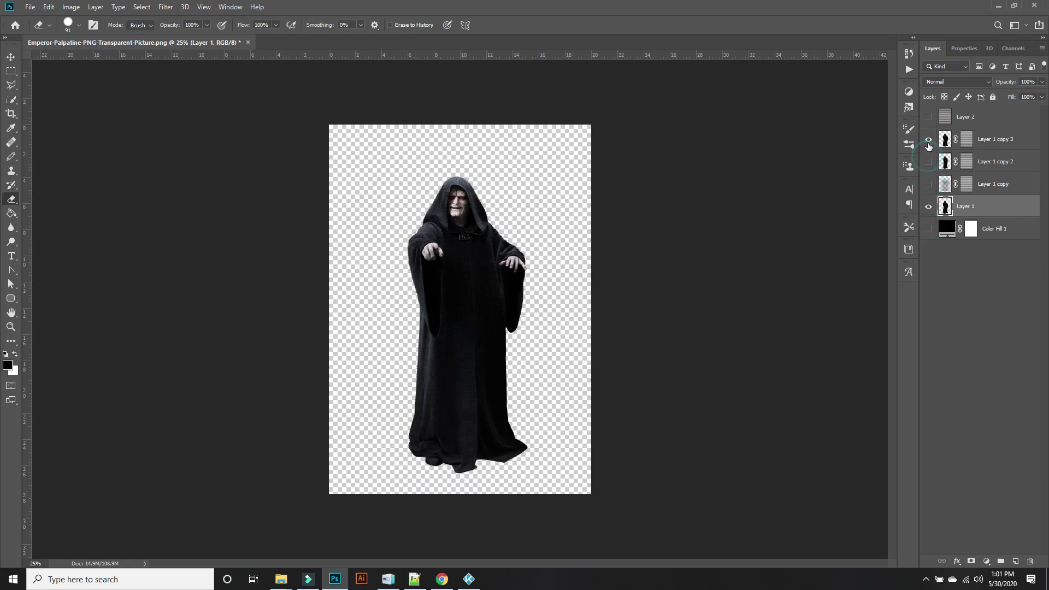
click(929, 140)
- Save as Emperor-Palpatine-PNG-Transparent-Picture.psd on the Desktop in Photoshop format
click(31, 7)
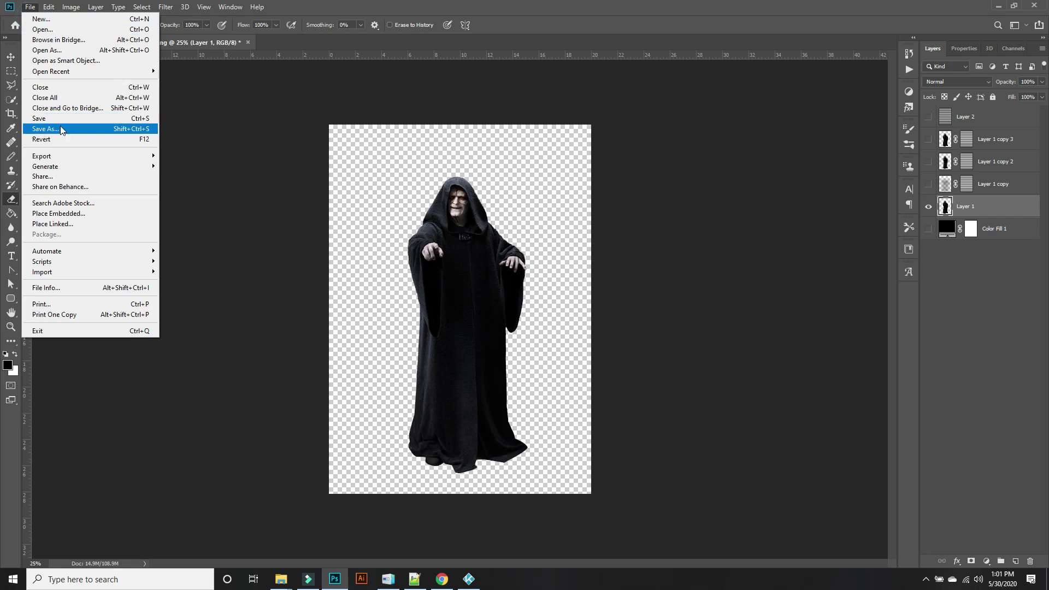
click(60, 129)
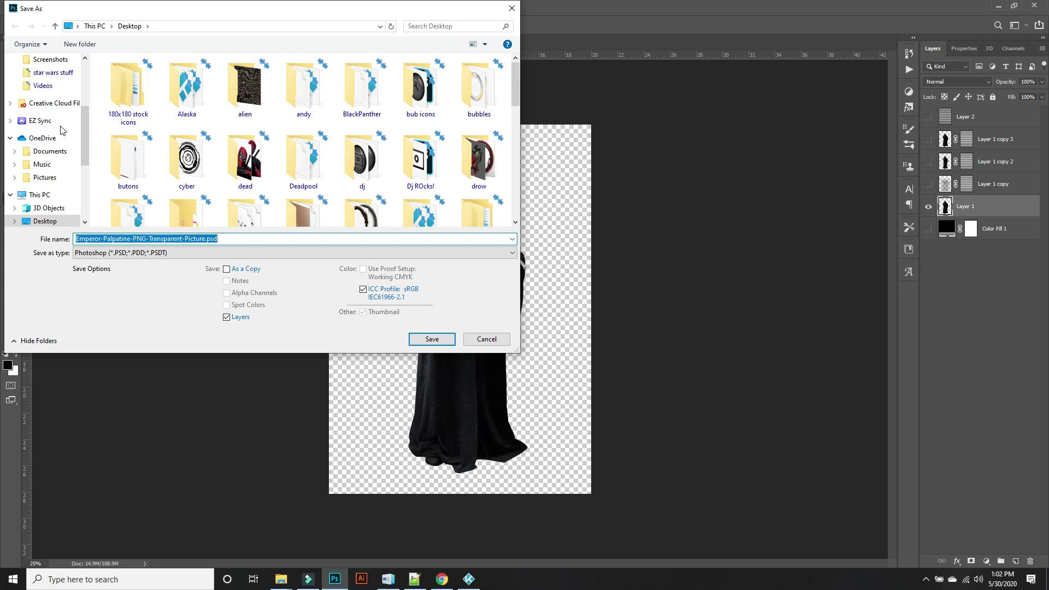
click(448, 339)
click(629, 165)
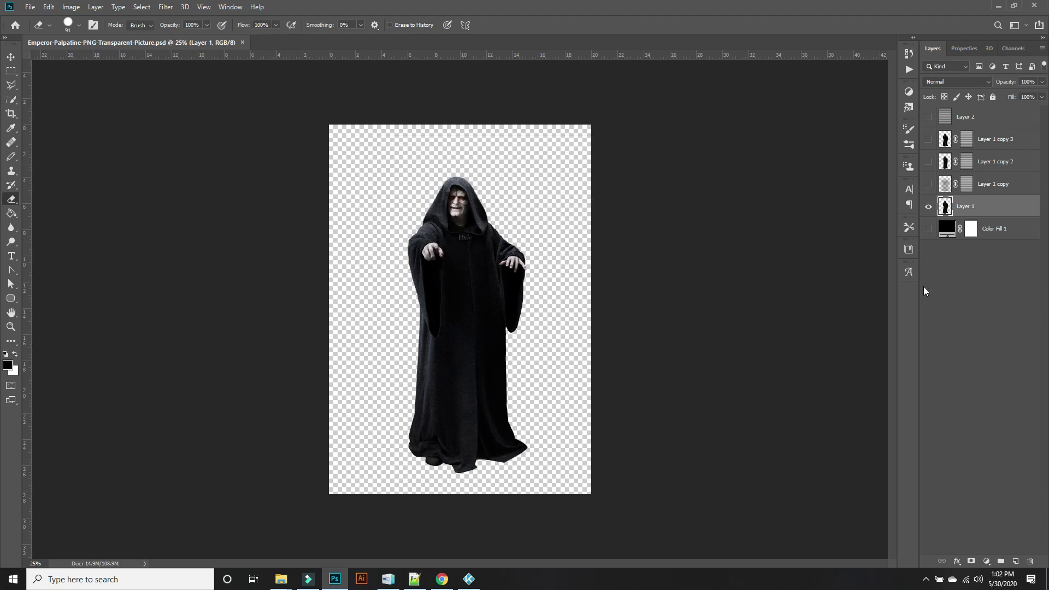
- Hide Layer 1 and show Color Fill 1 plus Layer 1 copy, copy 2 and copy 3
click(929, 206)
click(928, 229)
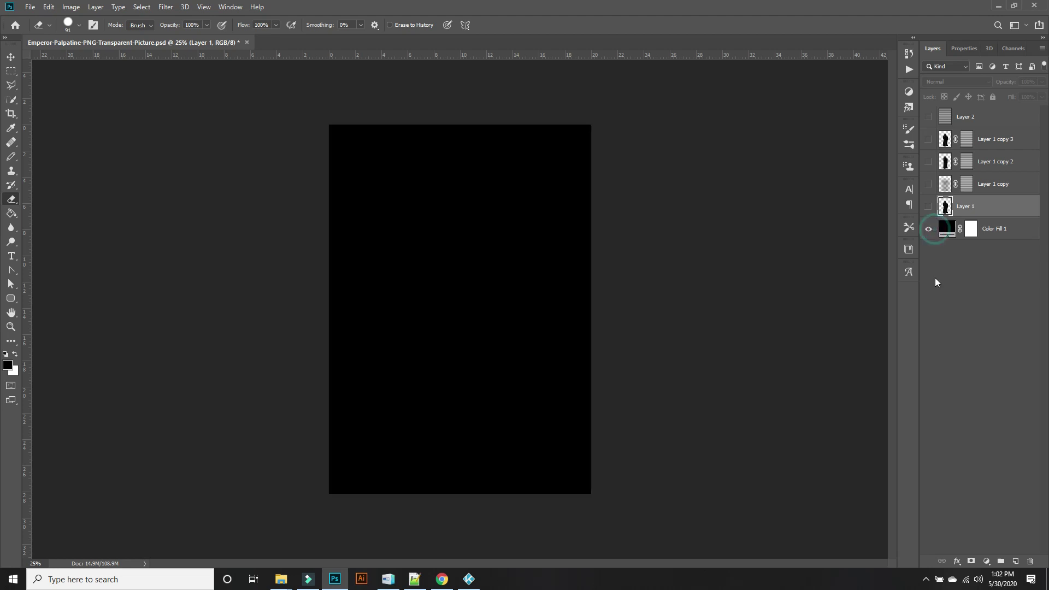
click(928, 184)
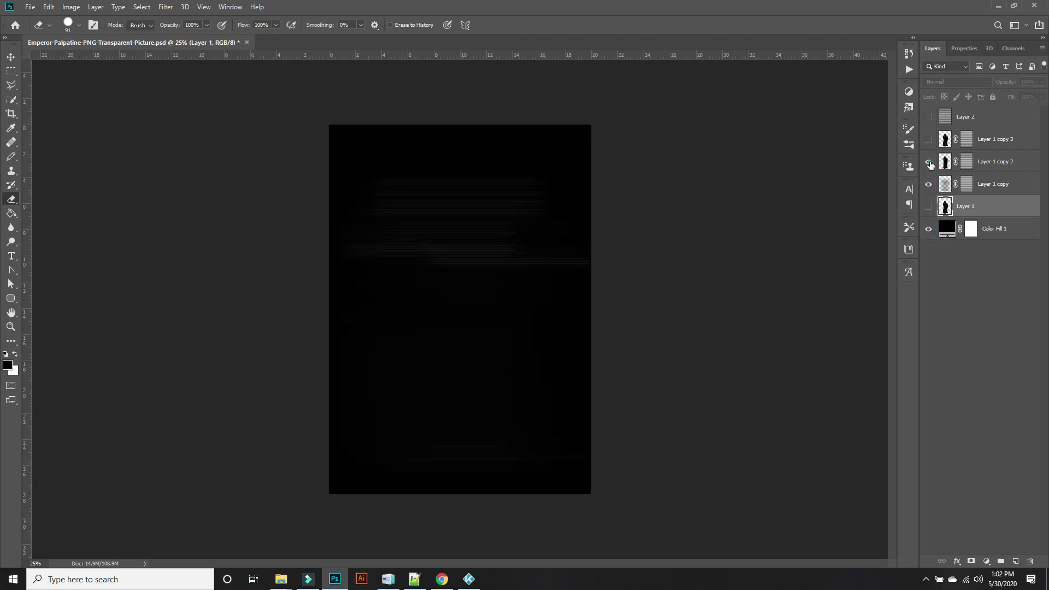
click(928, 162)
click(929, 139)
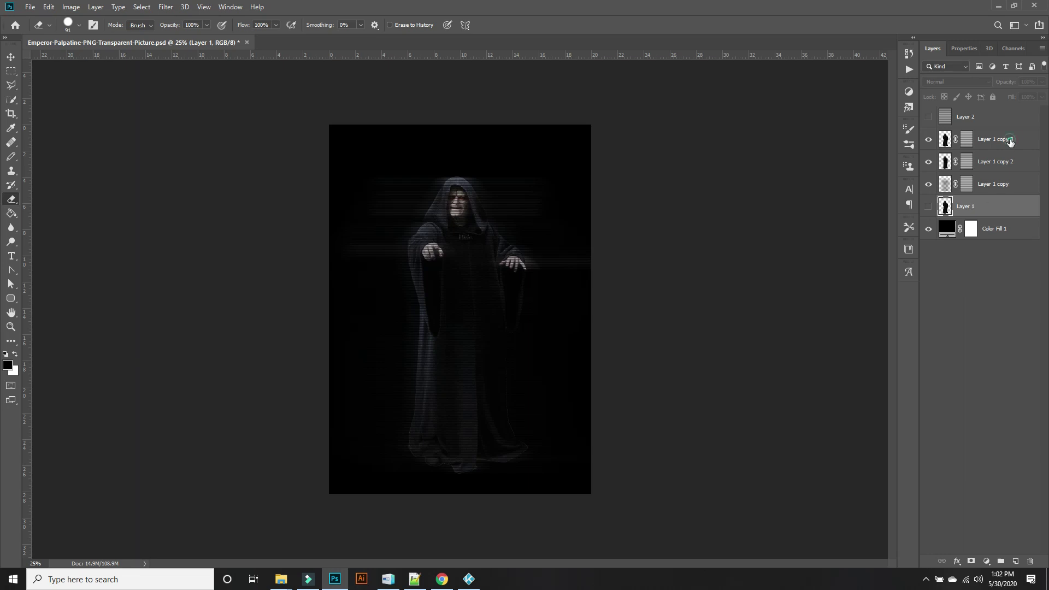
- Target Layer 1 copy 3's layer mask and swap the foreground and background colours
click(985, 141)
click(966, 139)
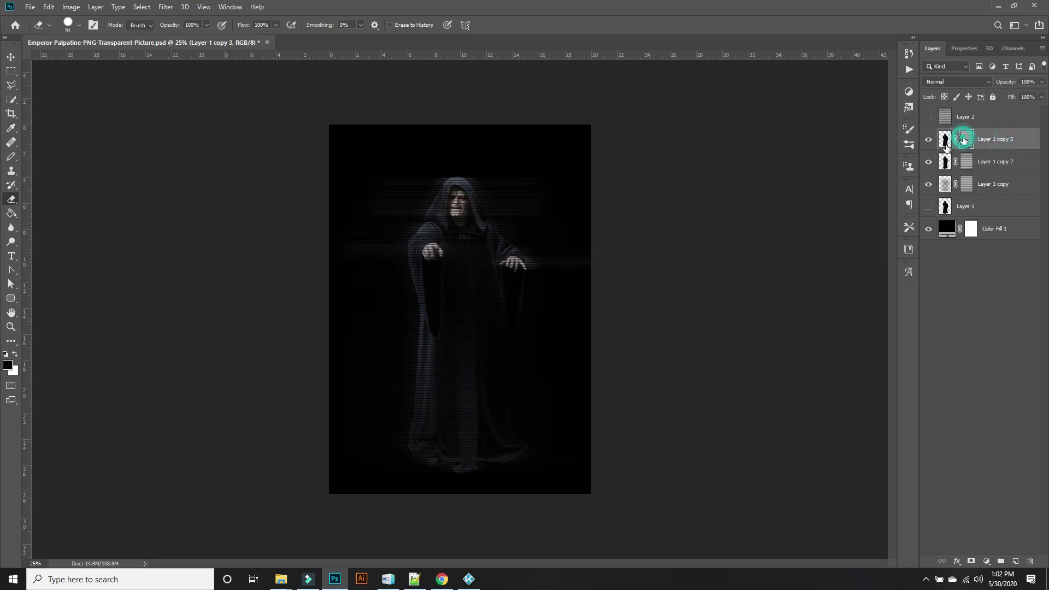
key(x)
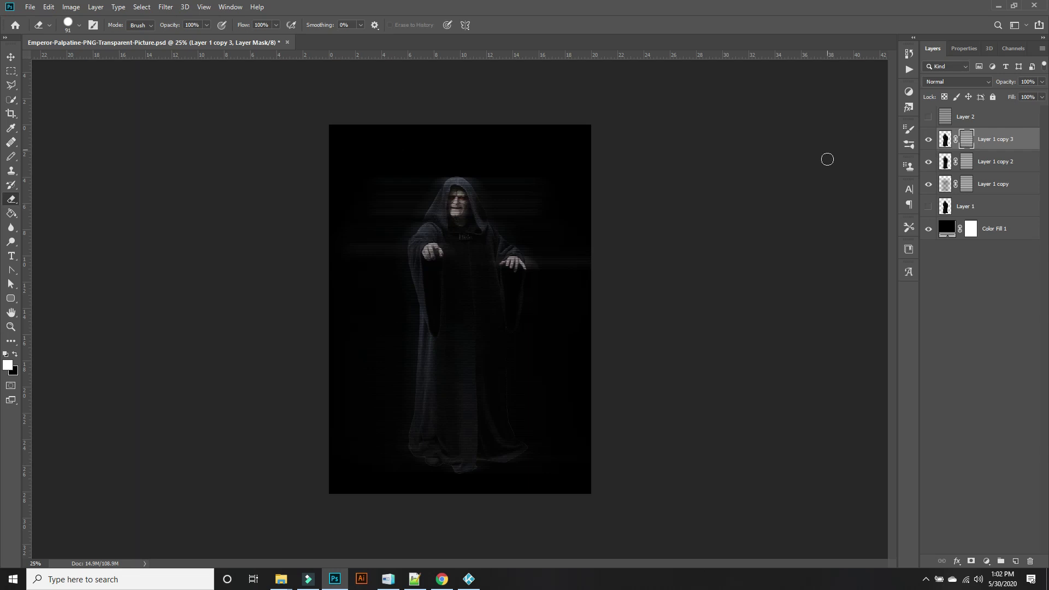
- Displace the mask at scale 2×2 using Emperor-Palpatine-PNG-Transparent-Picture.psd as the map
click(166, 8)
mouse_move(262, 152)
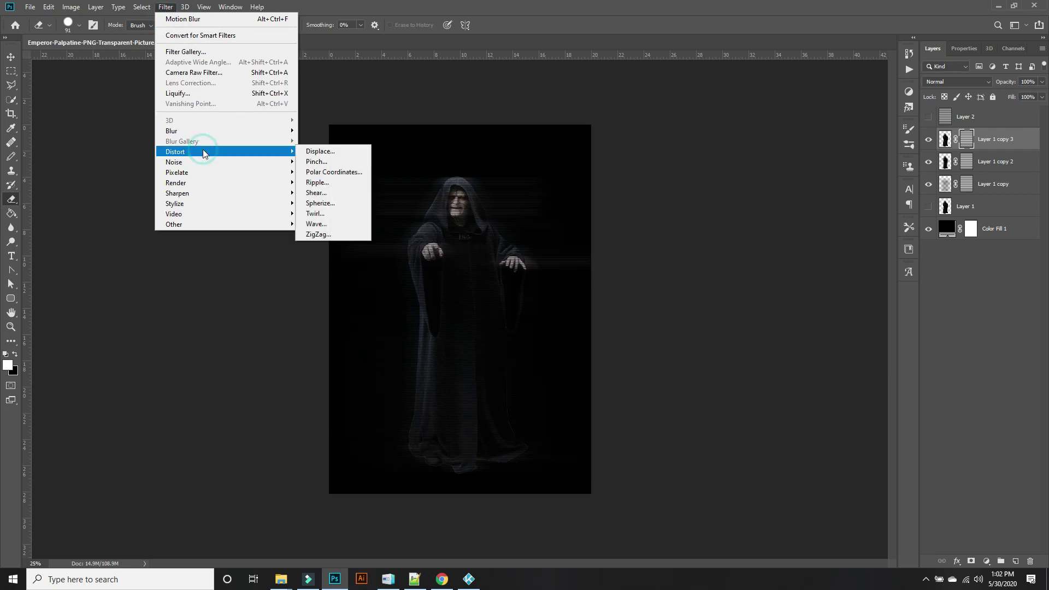
click(319, 153)
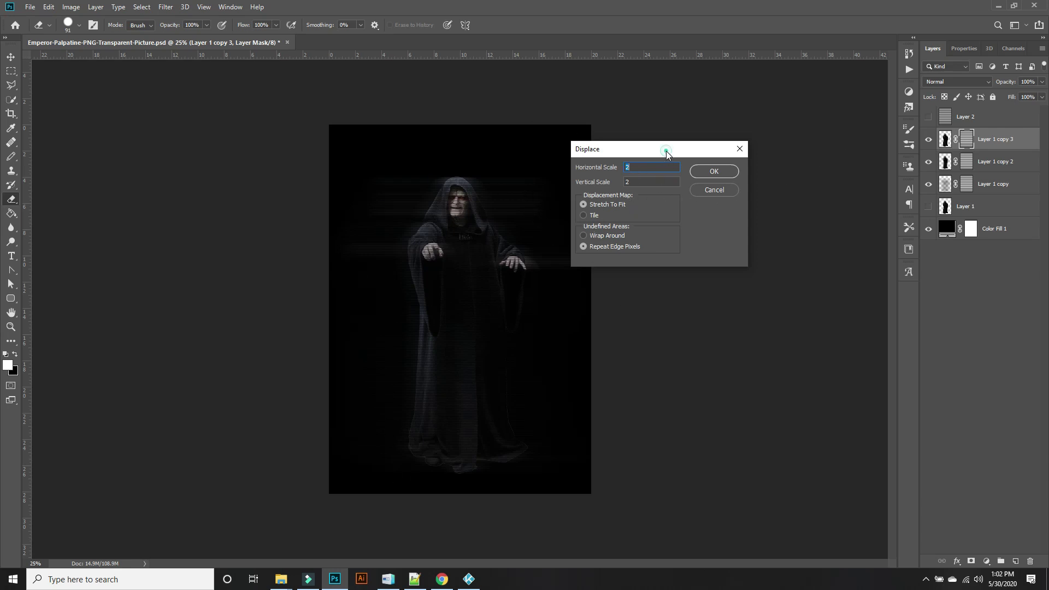
drag(667, 151, 695, 103)
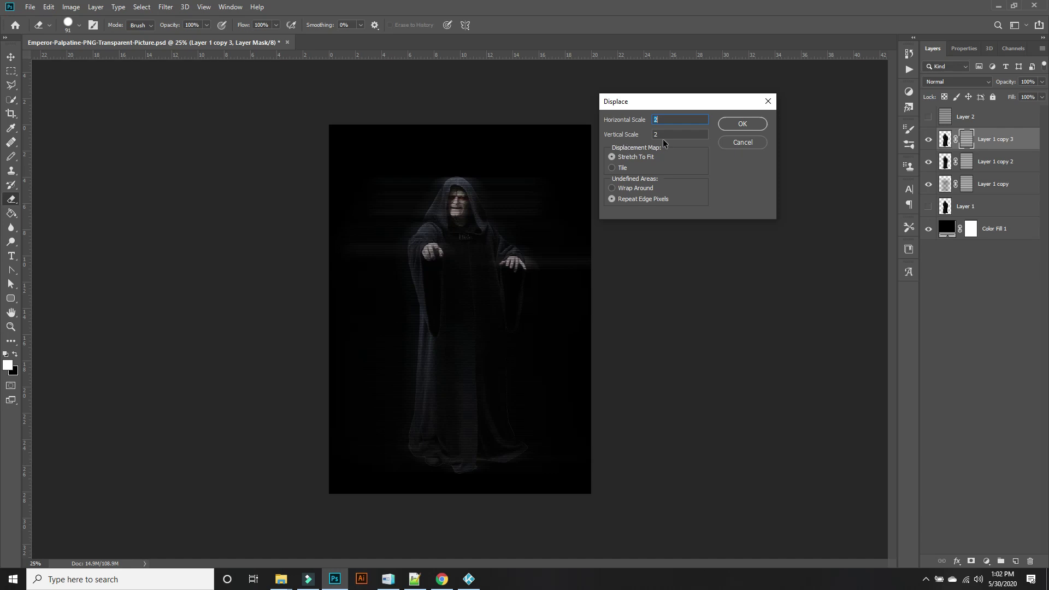
click(736, 125)
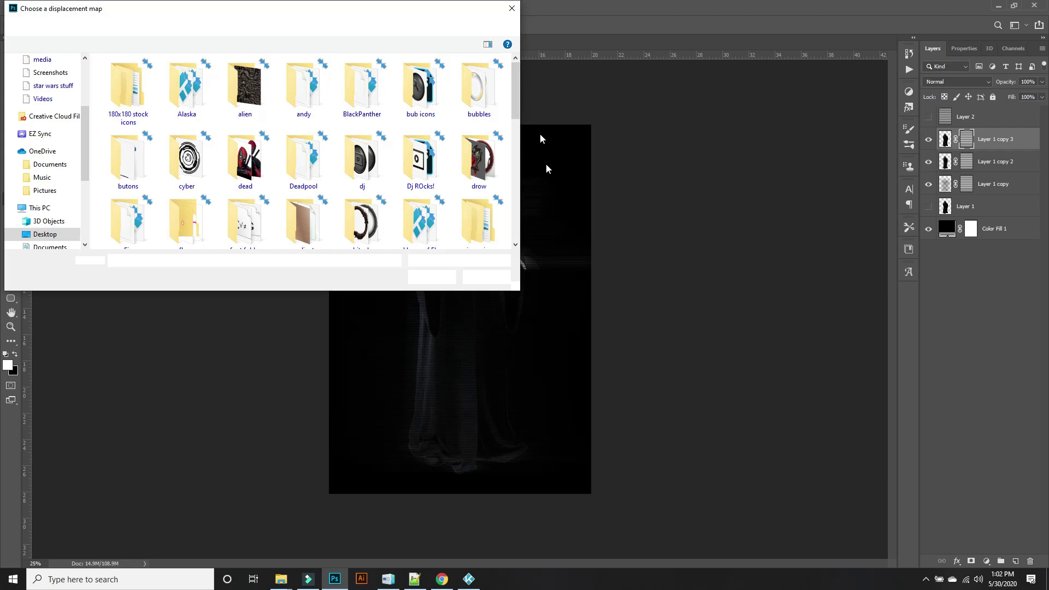
scroll(514, 83, down, 10)
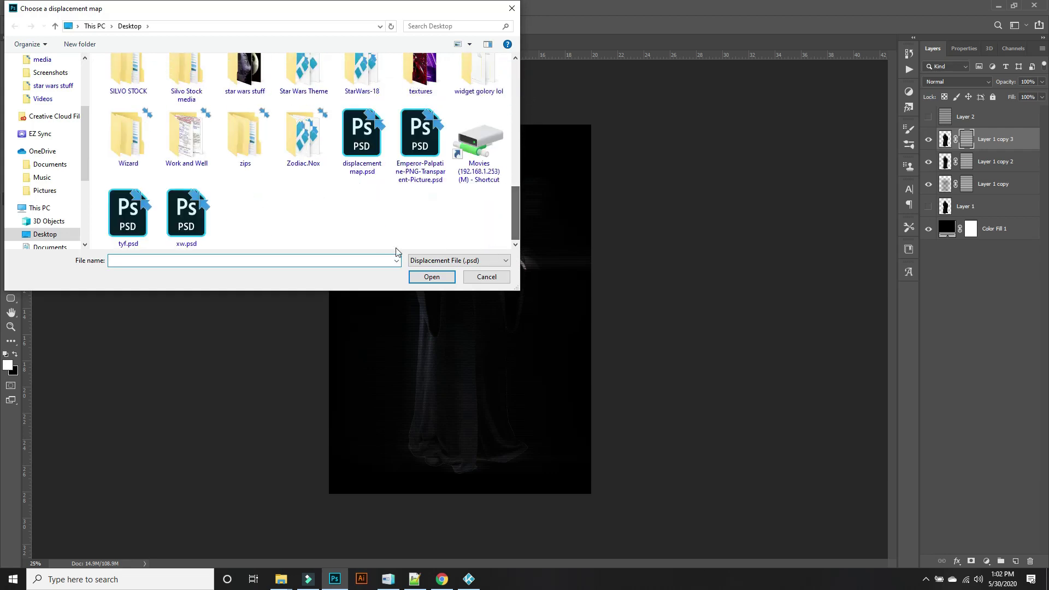
click(414, 139)
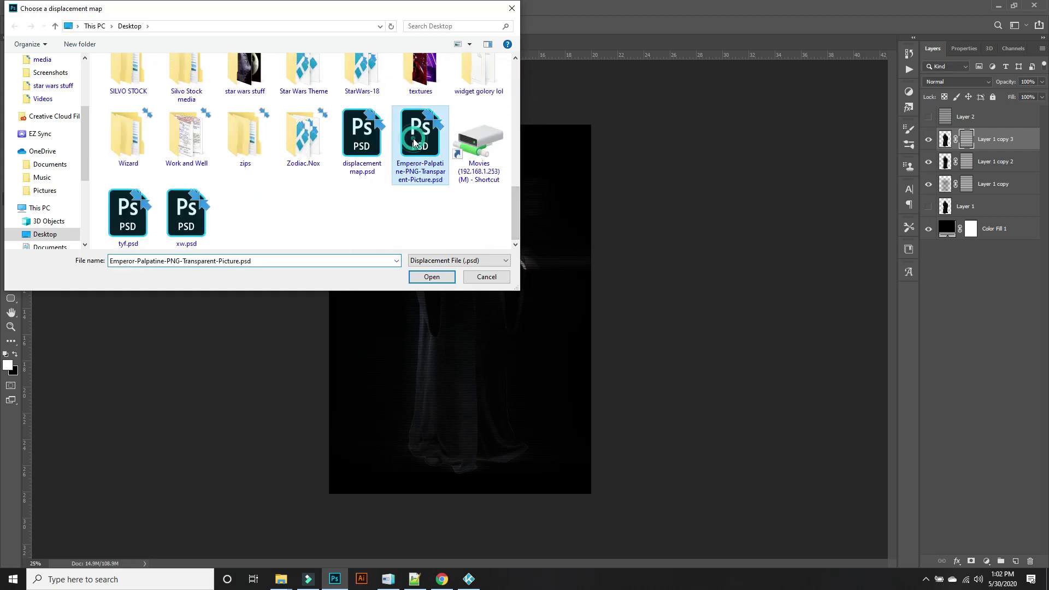
click(428, 277)
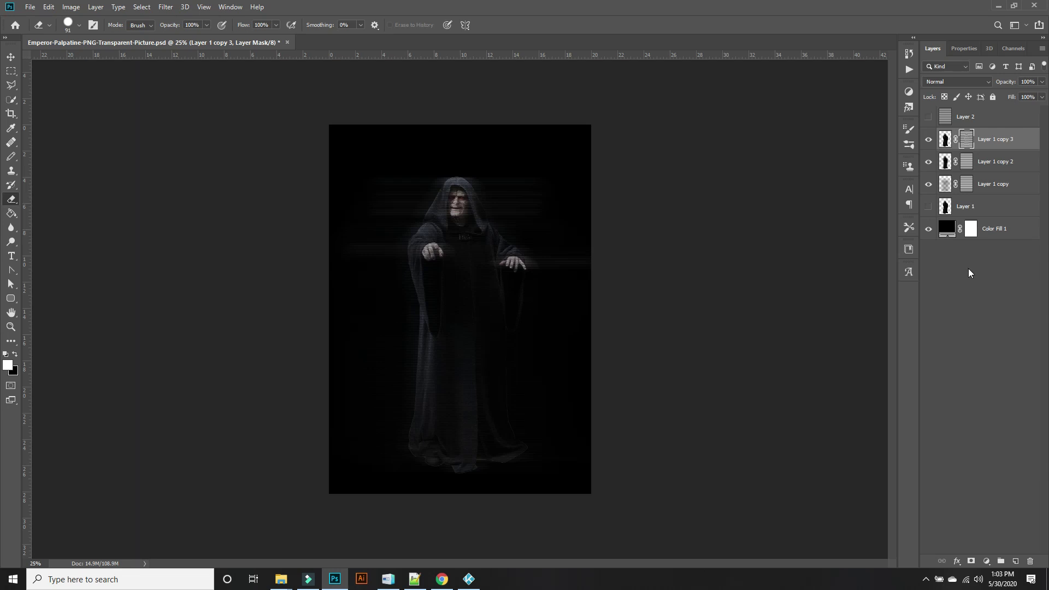
- Put Layer 1 copy, copy 2 and copy 3 into a group named Group 1
shift+click(1018, 188)
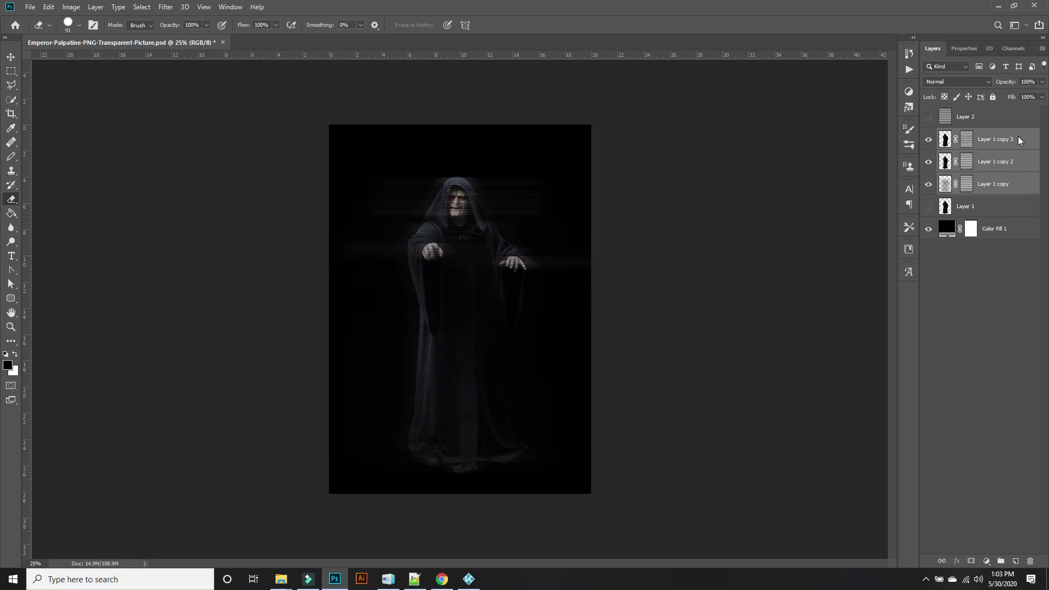
right_click(1002, 163)
click(946, 184)
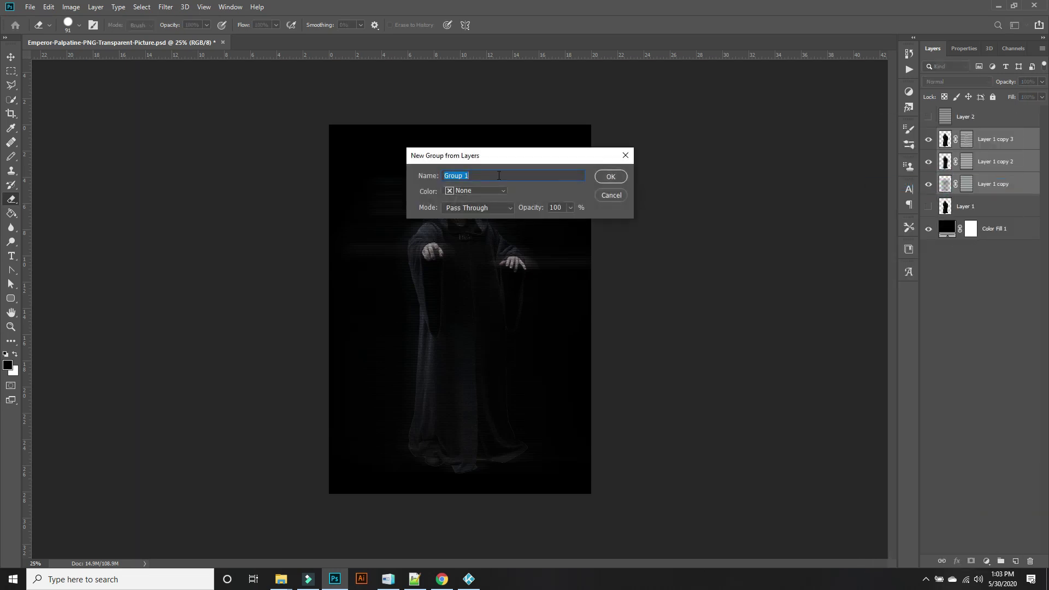
click(611, 174)
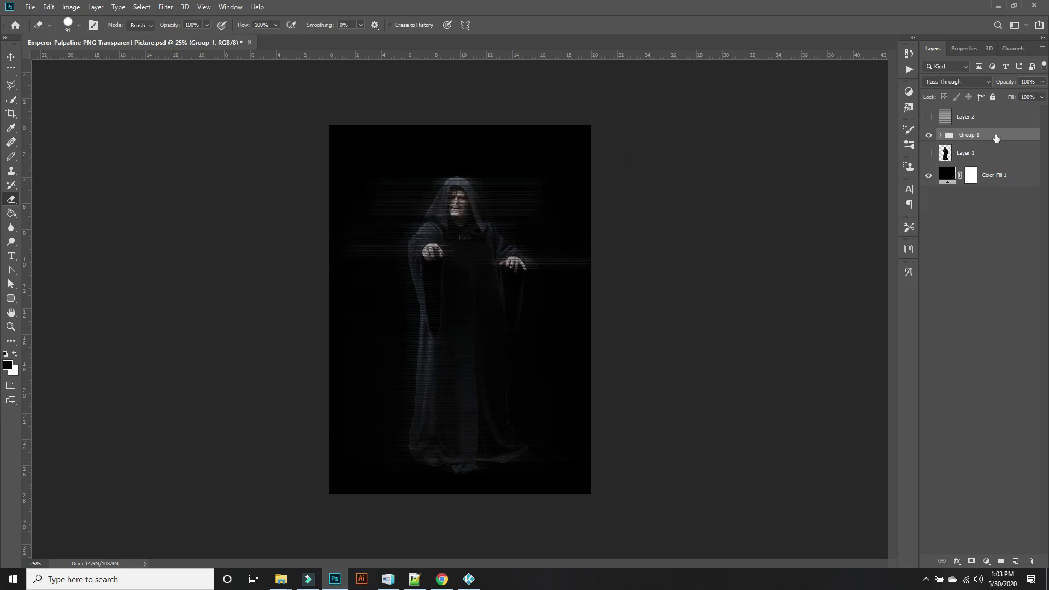
click(996, 137)
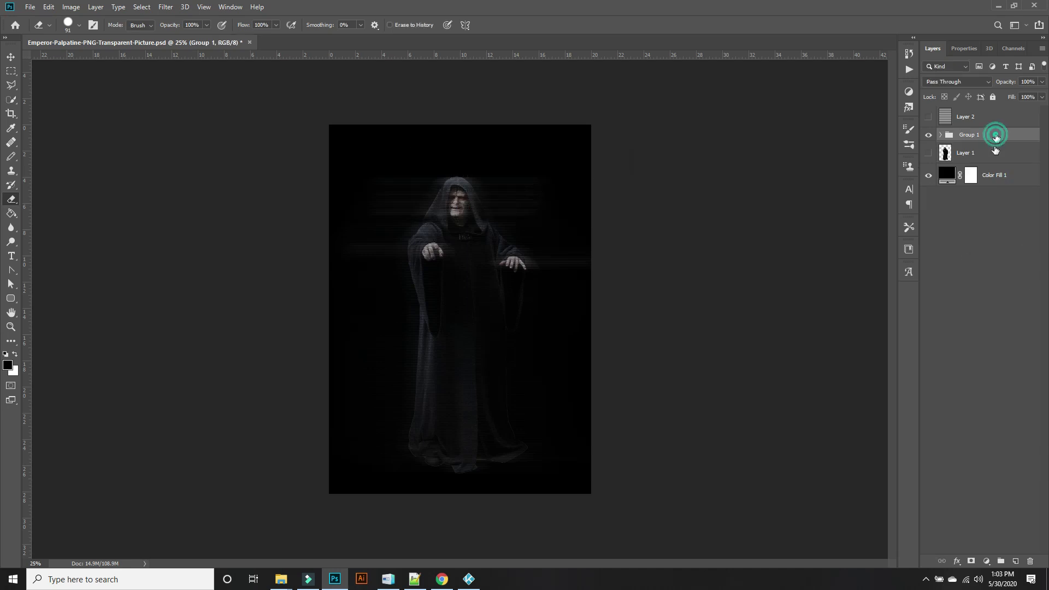
click(987, 561)
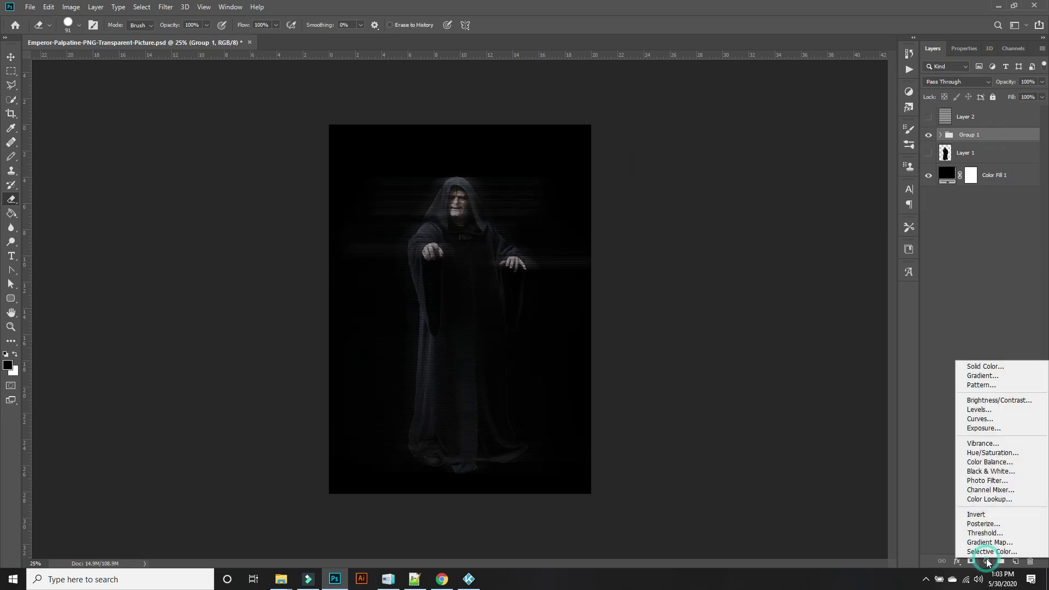
- Add a Hue/Saturation layer with Colorize on, Hue 196 and Saturation 25
click(1000, 453)
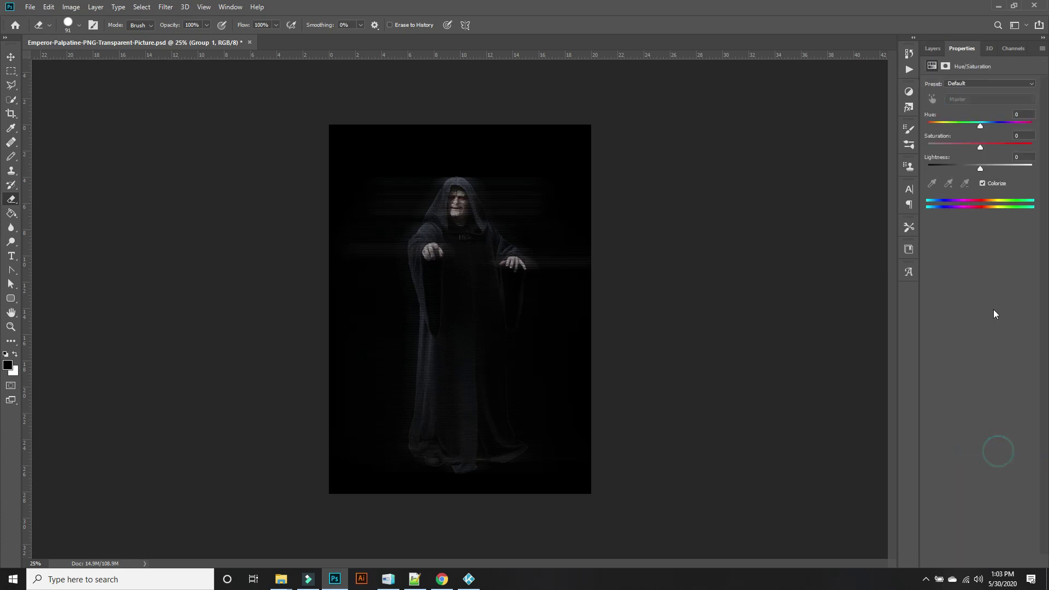
click(982, 184)
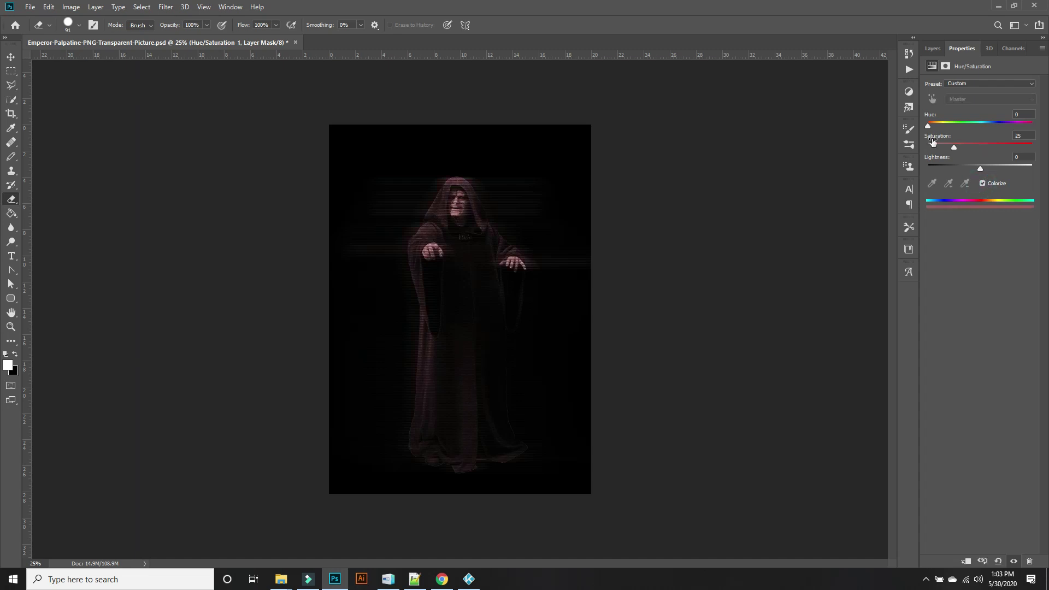
click(929, 127)
drag(929, 127, 985, 127)
click(975, 261)
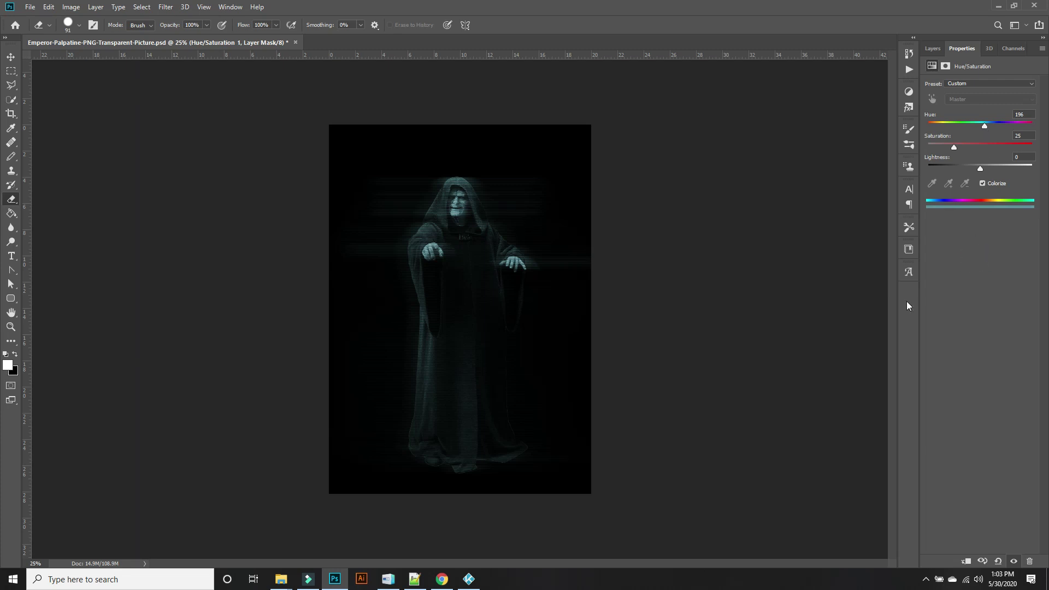
click(970, 266)
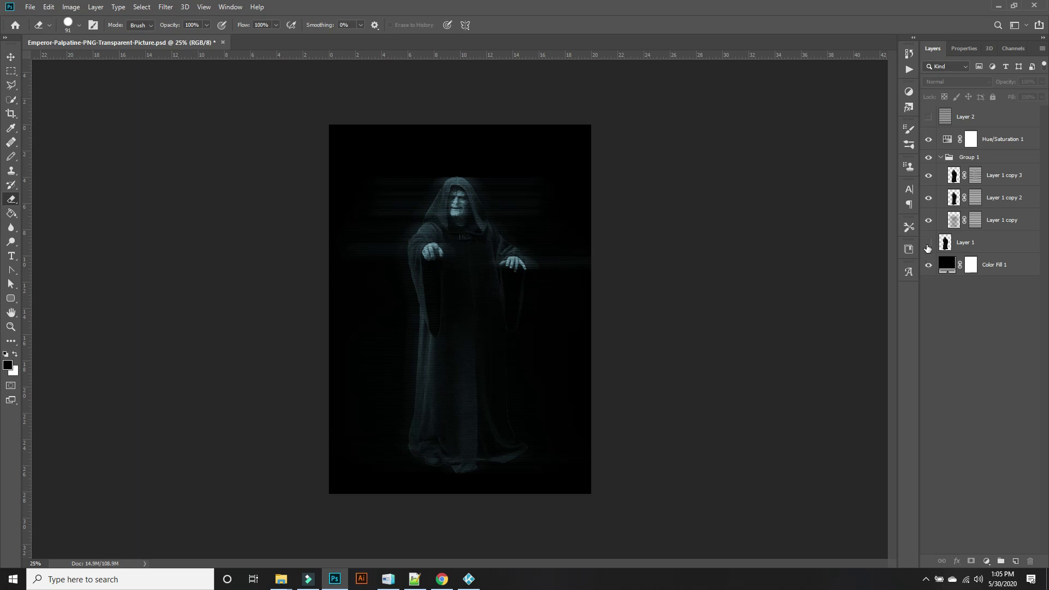
- Make Layer 1 visible again and select it
click(928, 242)
click(978, 349)
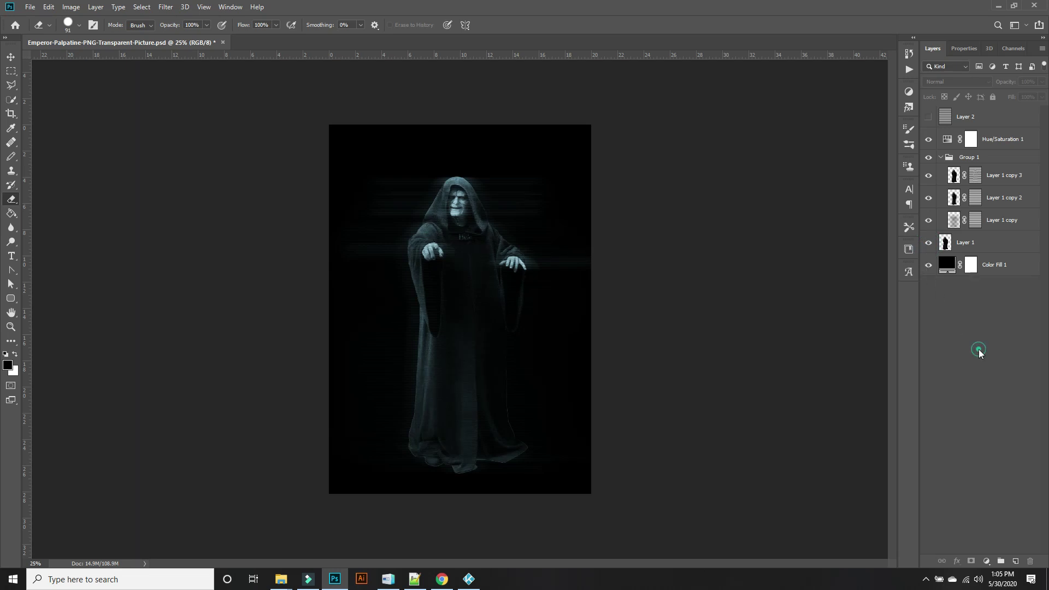
click(997, 243)
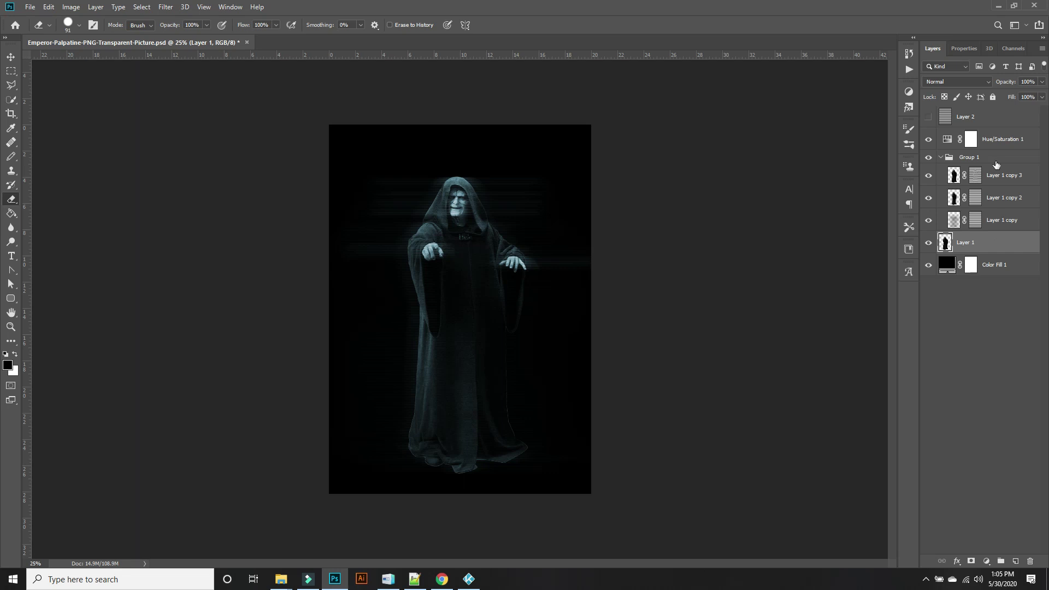
- Give Layer 1 copy 3 a 20-pixel motion blur, then move Layer 1 above it
click(1011, 175)
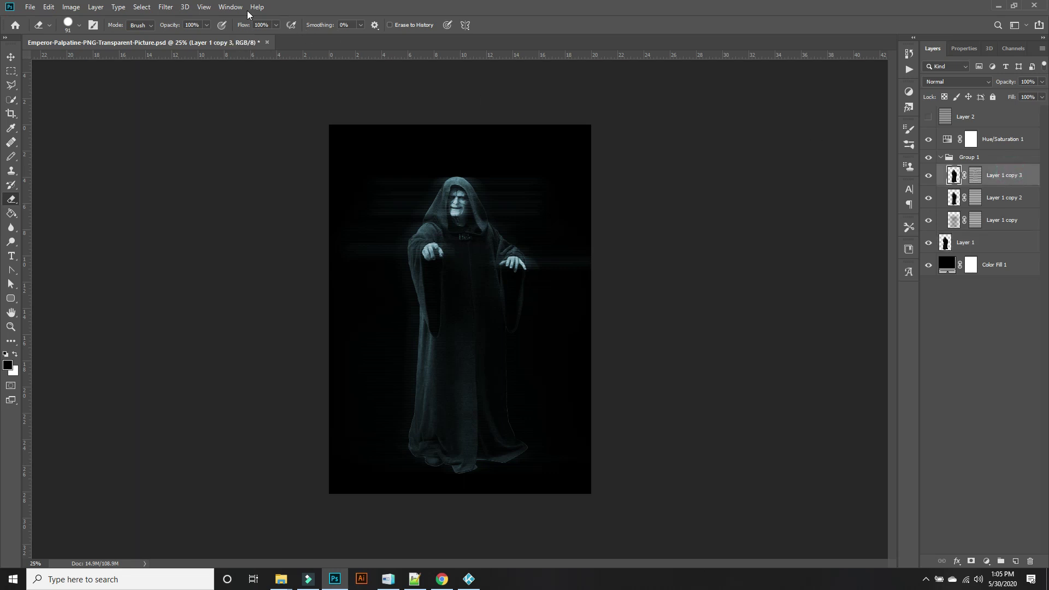
click(169, 9)
mouse_move(191, 130)
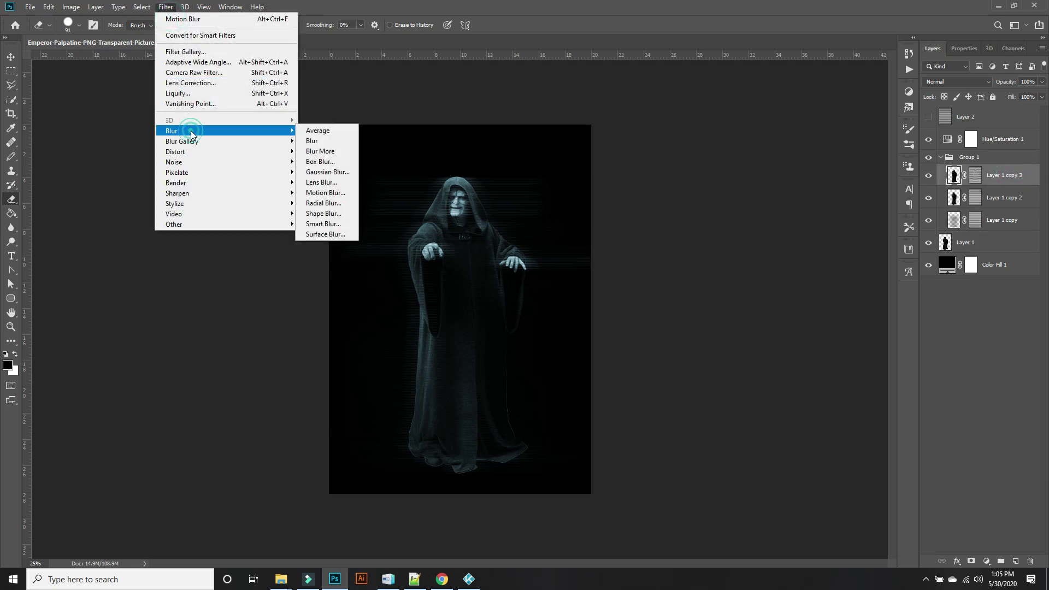
click(325, 192)
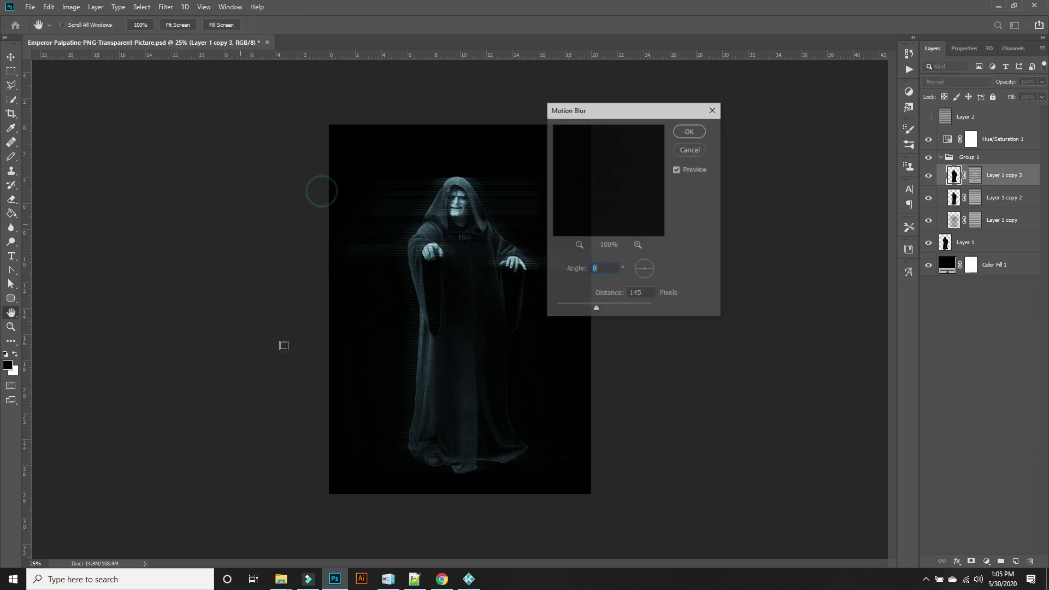
drag(593, 308, 567, 306)
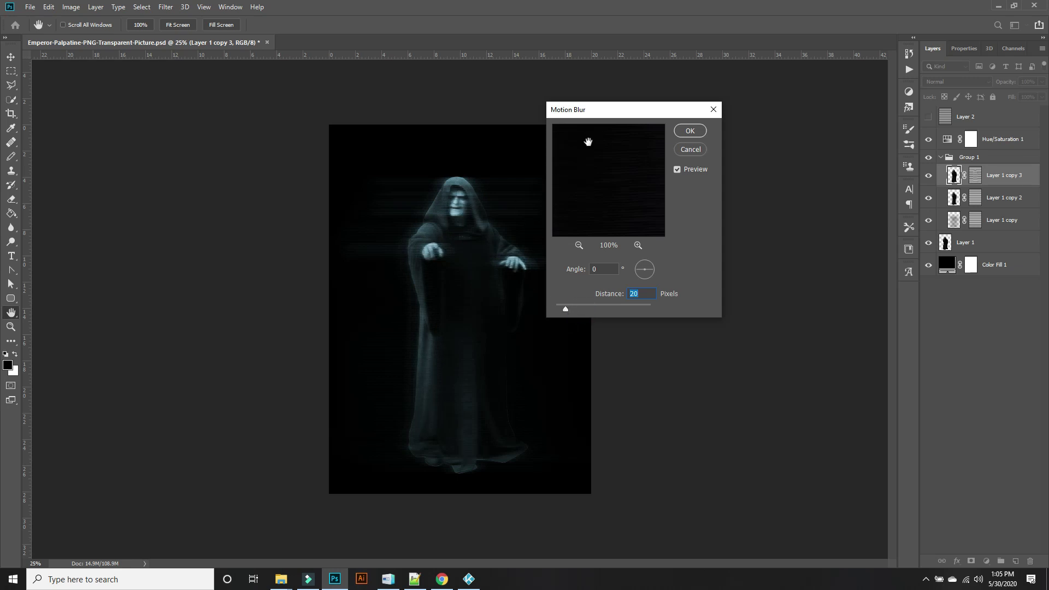
click(690, 130)
key(e)
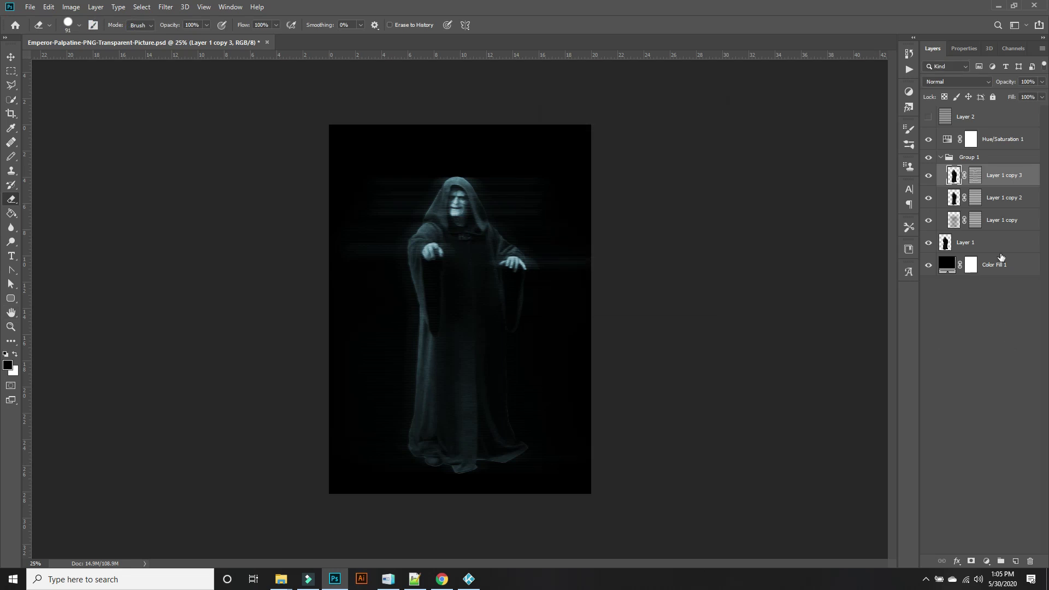
drag(1001, 248, 1000, 166)
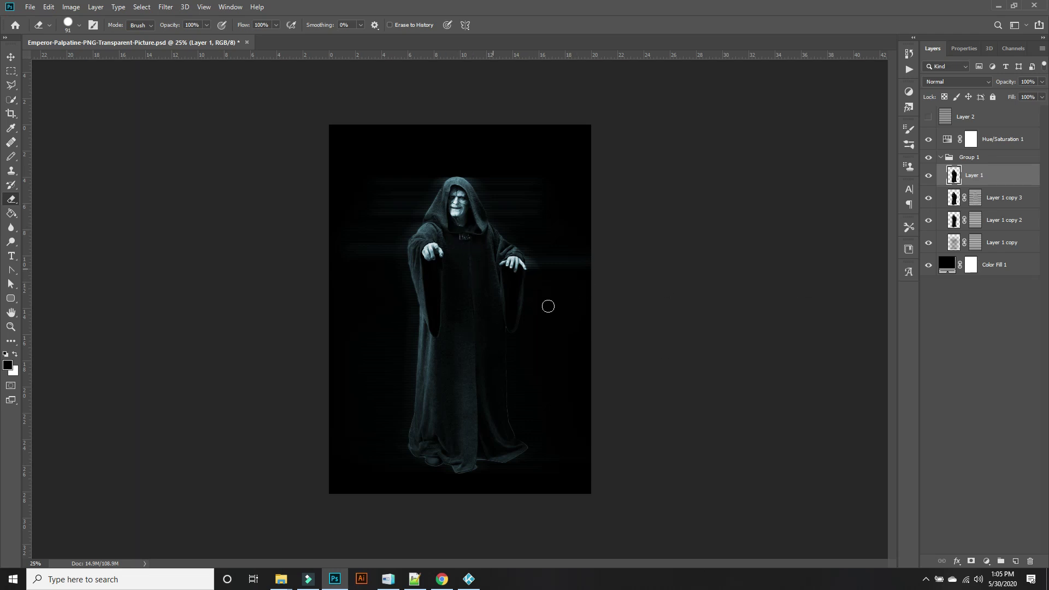
- Switch Layer 1 to the Screen blend mode and lower its opacity to 72%
click(1000, 173)
click(987, 82)
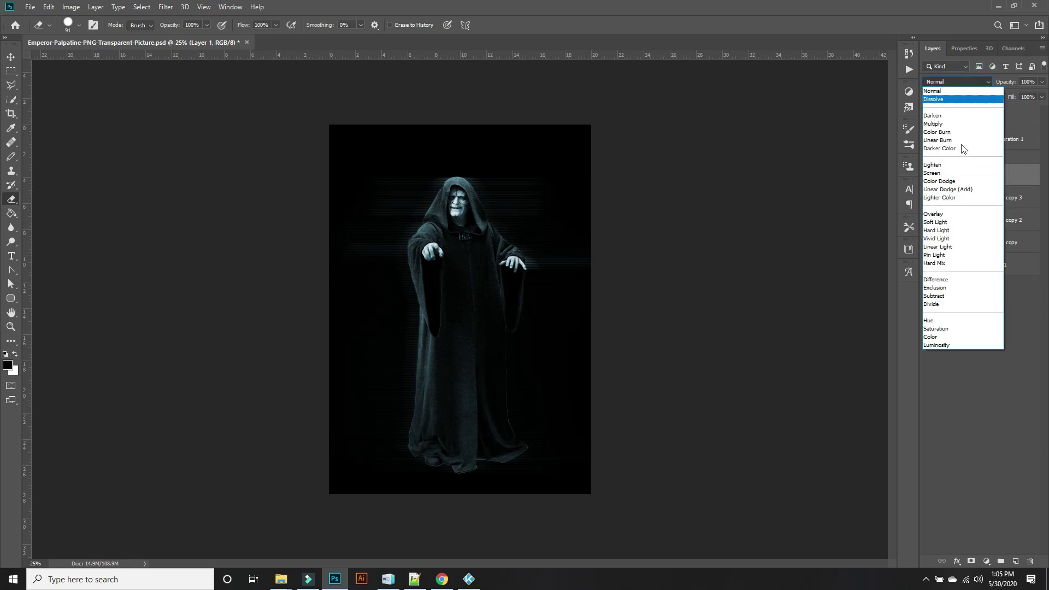
click(949, 174)
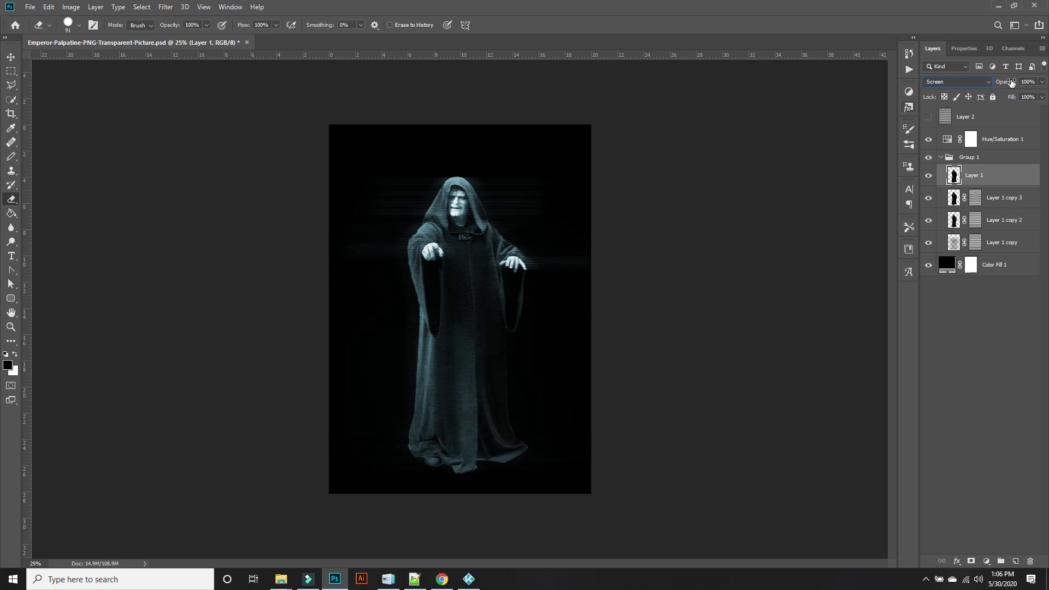
drag(1012, 82, 997, 85)
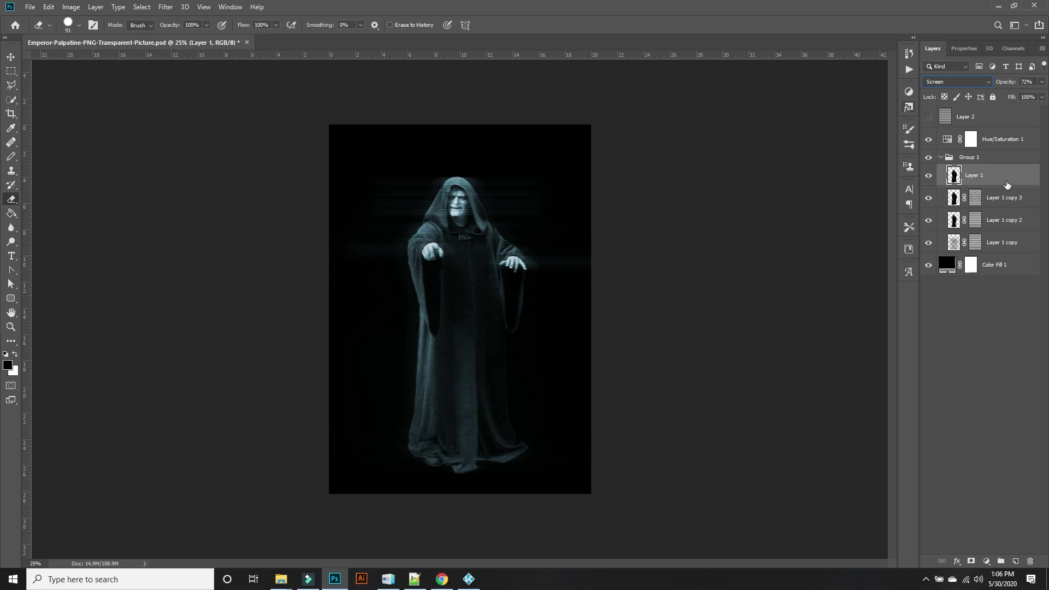
- Add a cyan #01fefe Outer Glow to Layer 1 with 70% opacity and 59 px size
double_click(1007, 180)
click(669, 354)
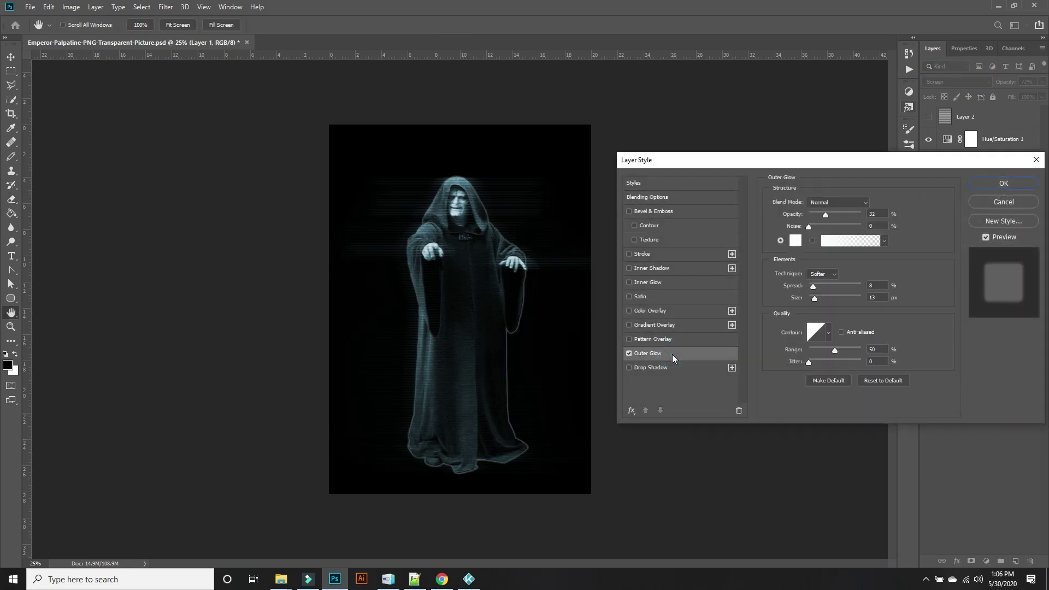
click(795, 241)
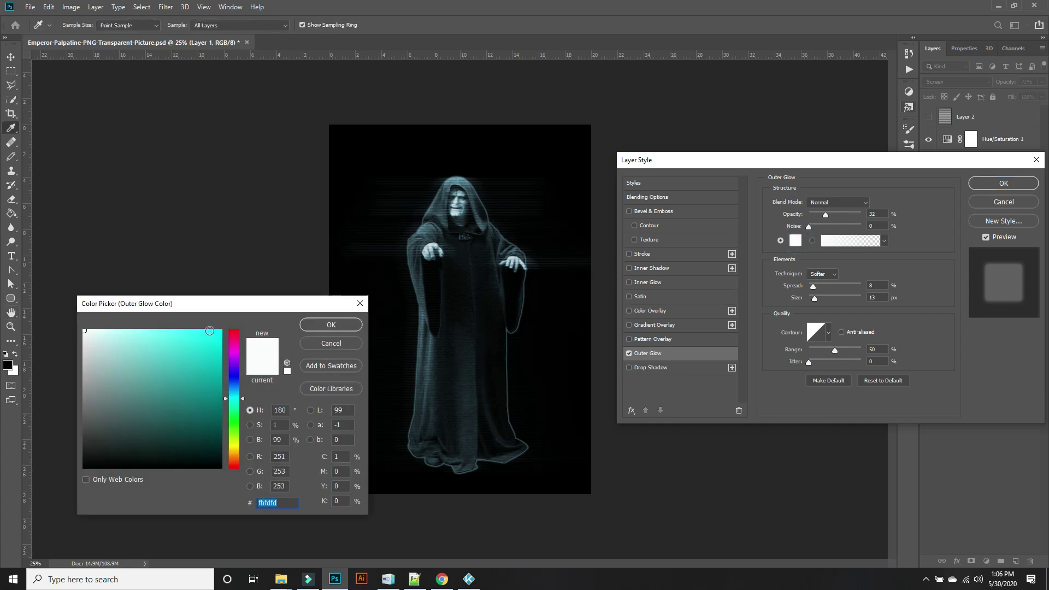
click(222, 330)
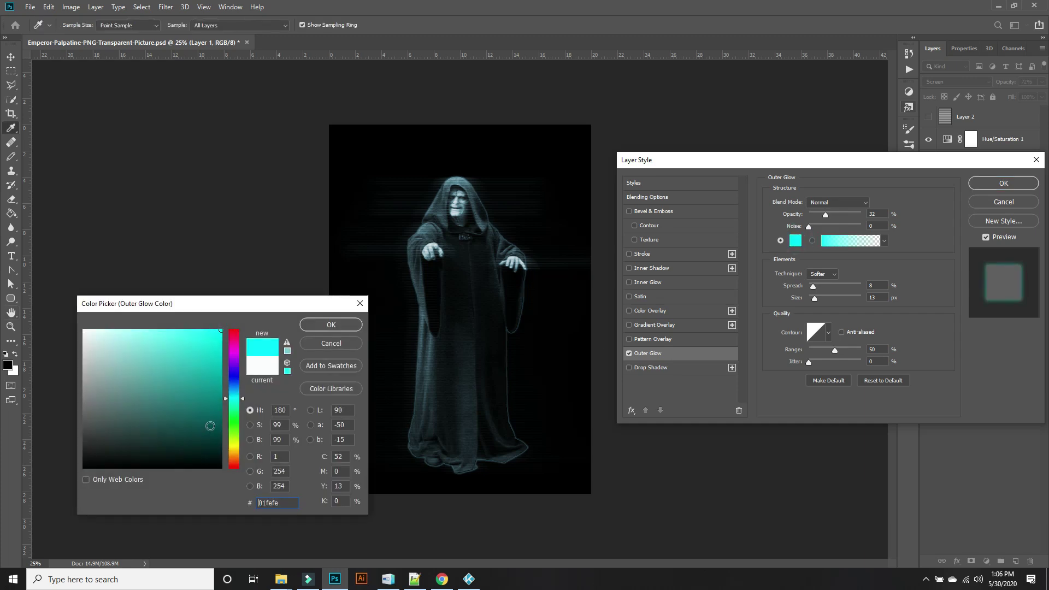
click(331, 326)
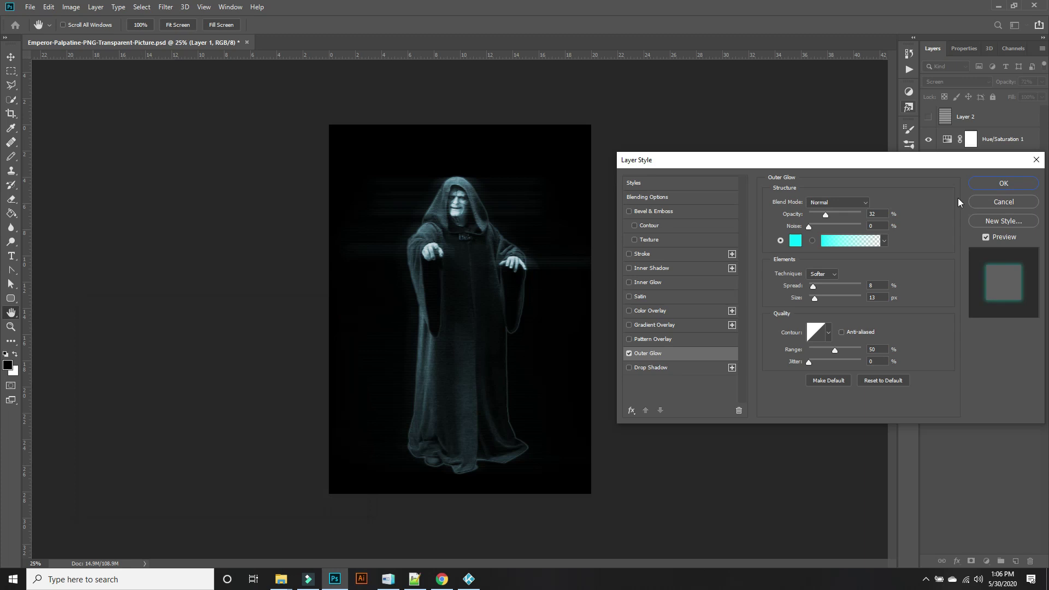
drag(828, 213, 846, 216)
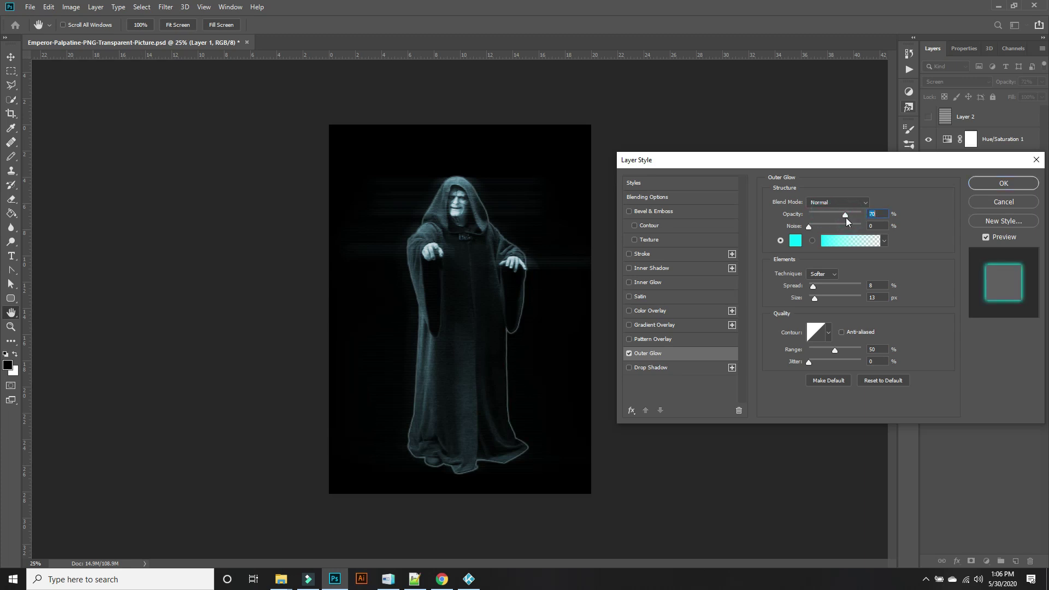
drag(815, 300, 825, 298)
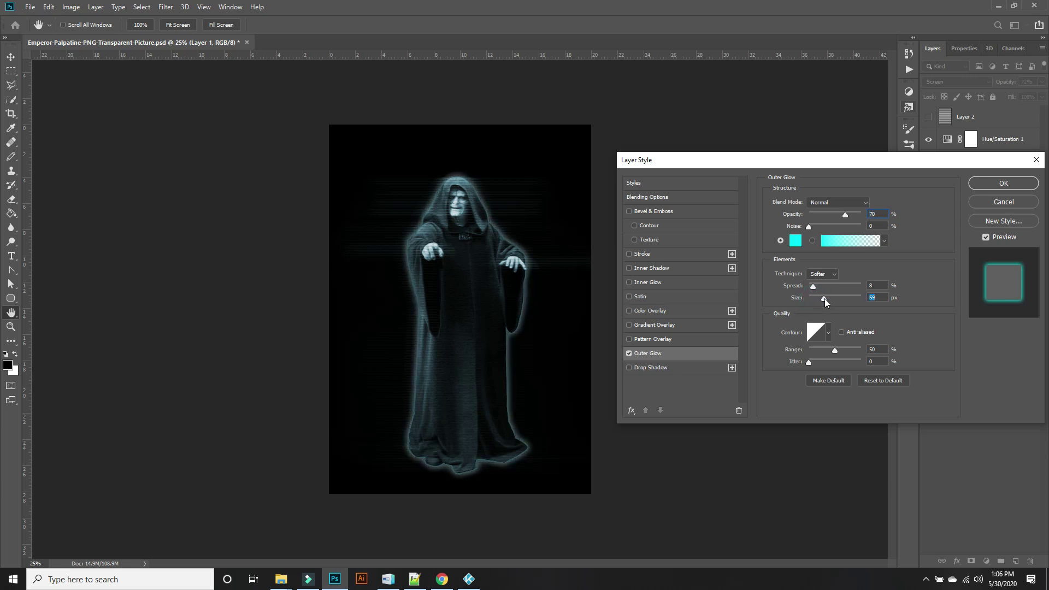
- Apply the outer glow, drop Layer 1's opacity from 72% to 55%, and deselect it
click(995, 182)
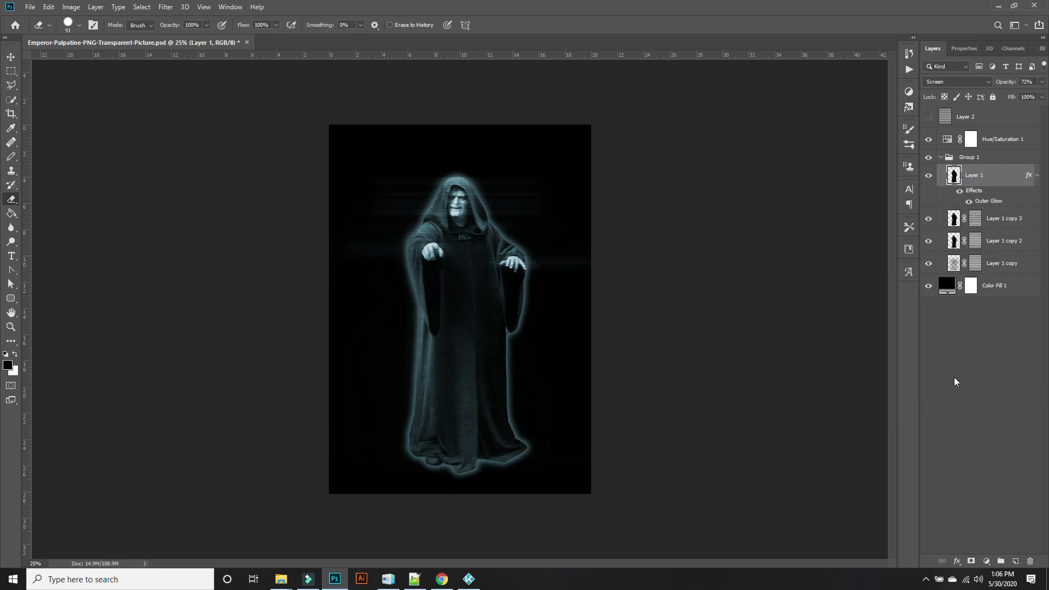
drag(1009, 82, 1001, 83)
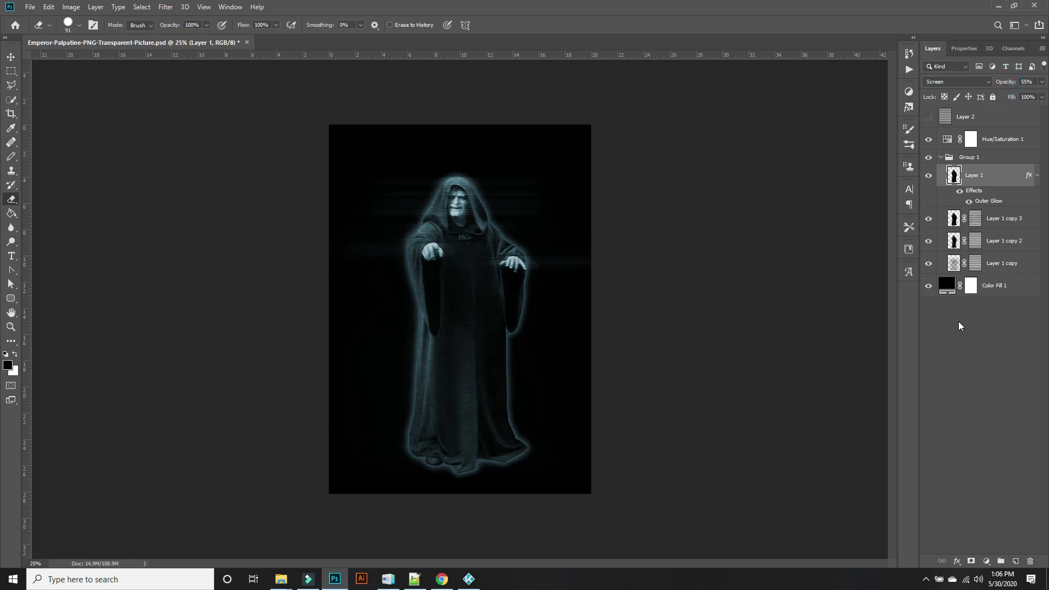
click(970, 358)
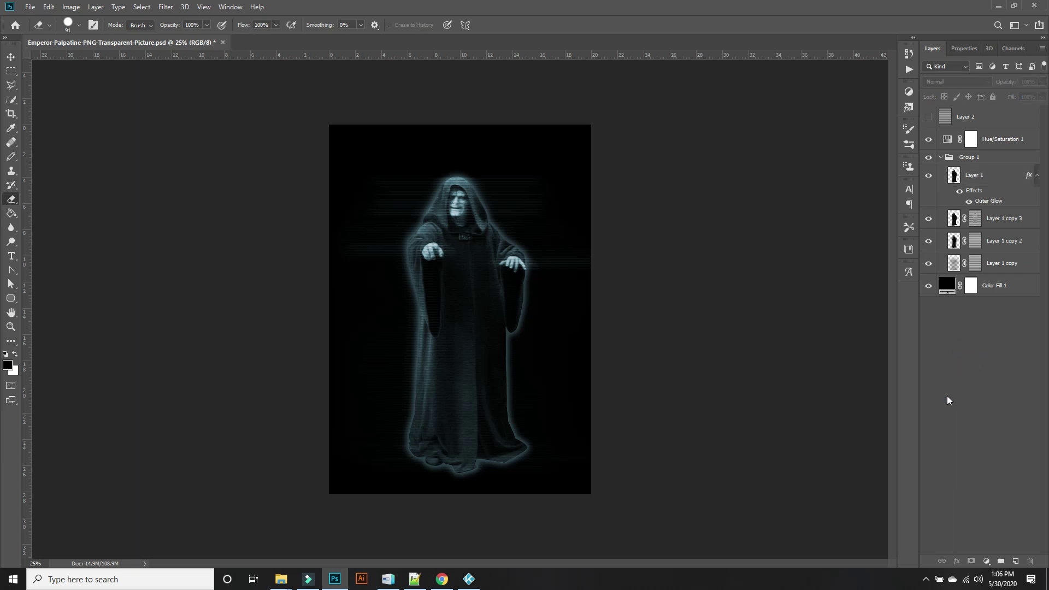